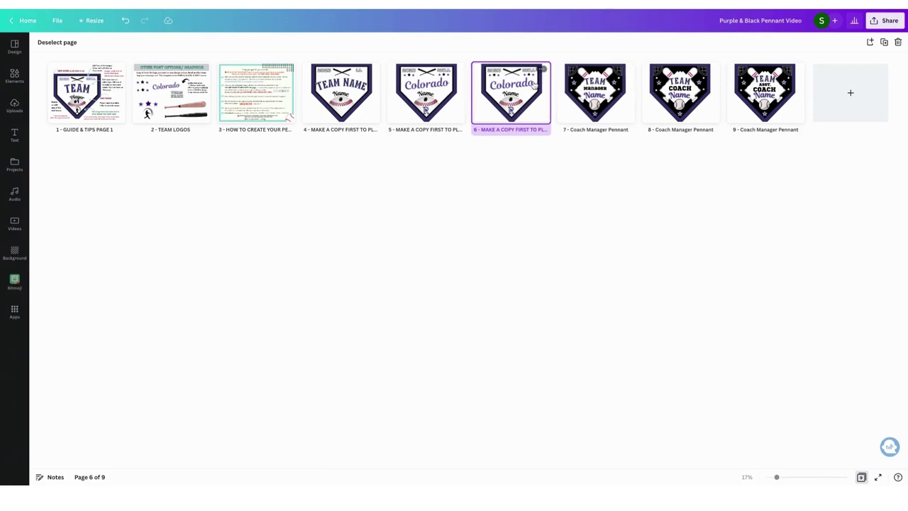
Duplicate the selected Colorado pennant page (page 6) eleven times
key(ctrl+d)
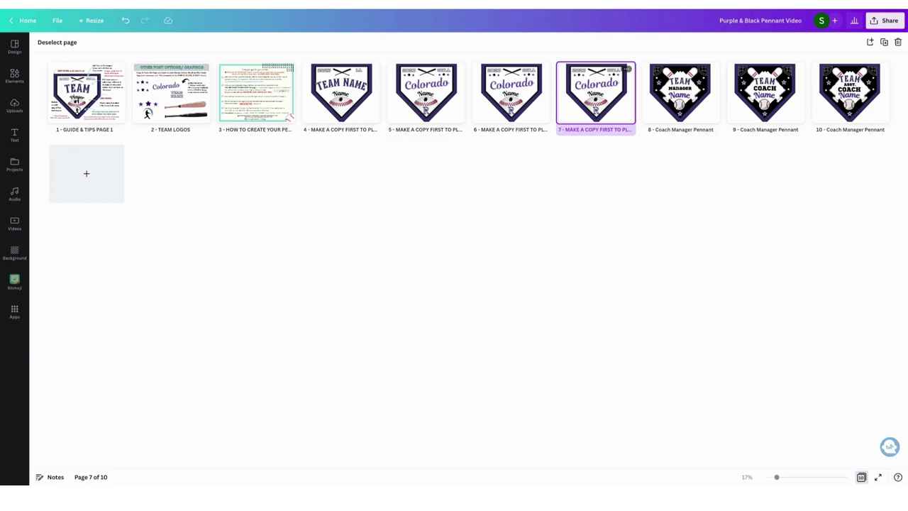
key(ctrl+d)
key(ctrl+d)
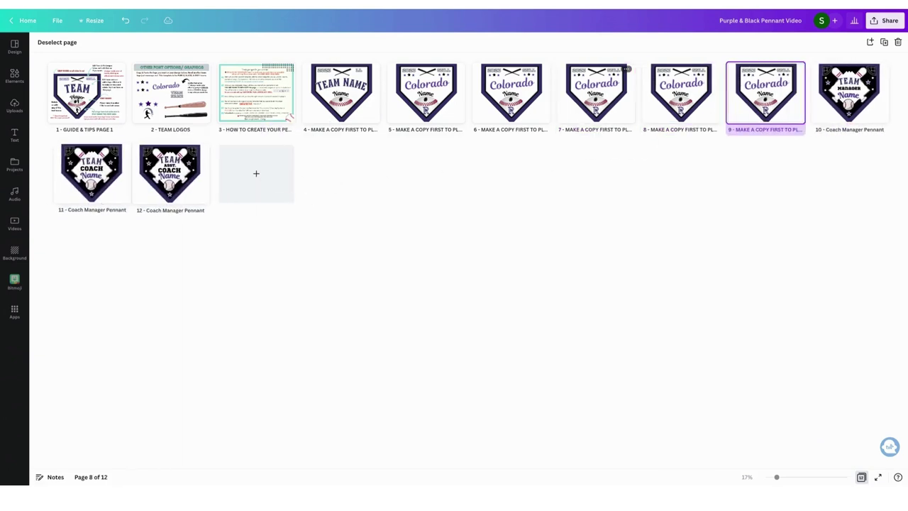
key(ctrl+d)
key(ctrl+d)
key(ctrl+d)
key(ctrl+d)
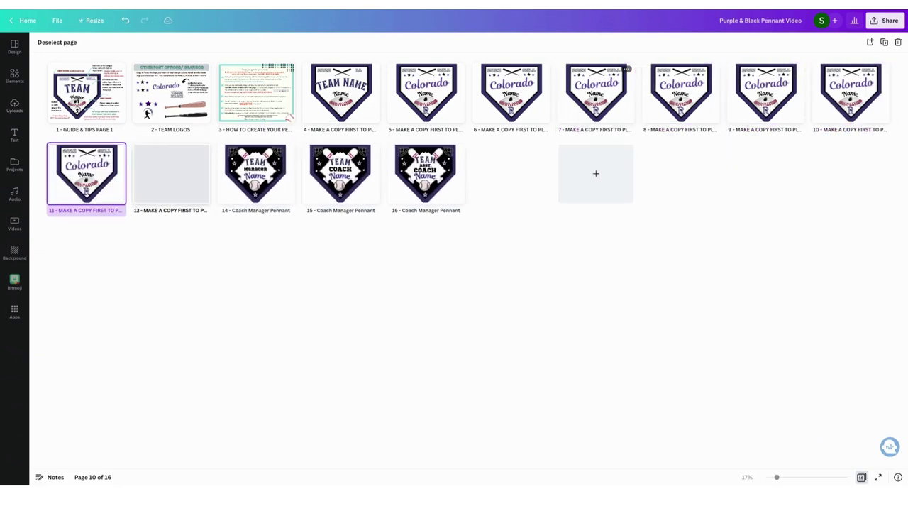
key(ctrl+d)
key(ctrl+d)
key(ctrl+d)
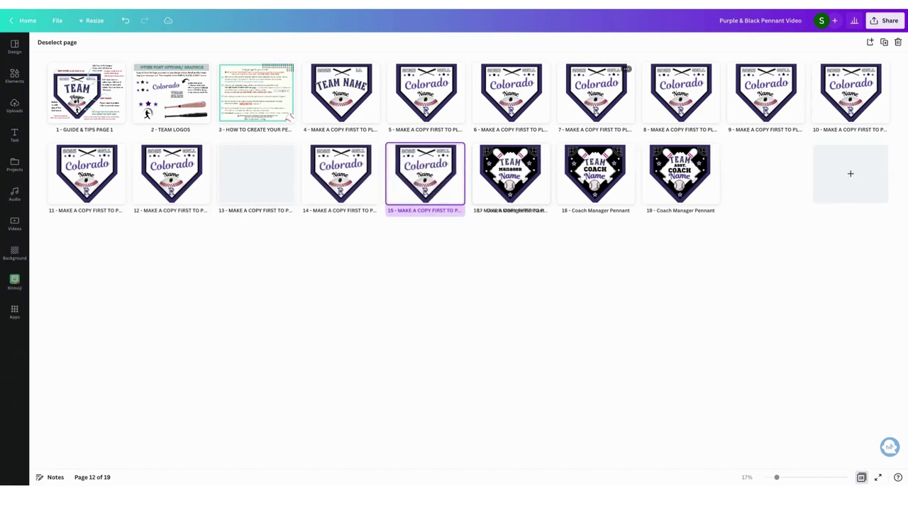
key(ctrl+d)
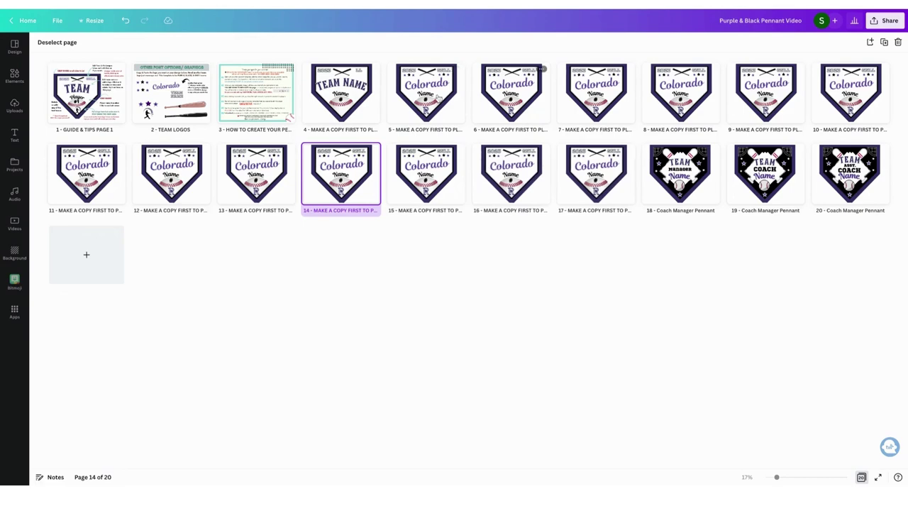
Replace the name placeholder on page 5's Colorado pennant with the player's last name and set the jersey number to #7
click(437, 95)
double_click(438, 95)
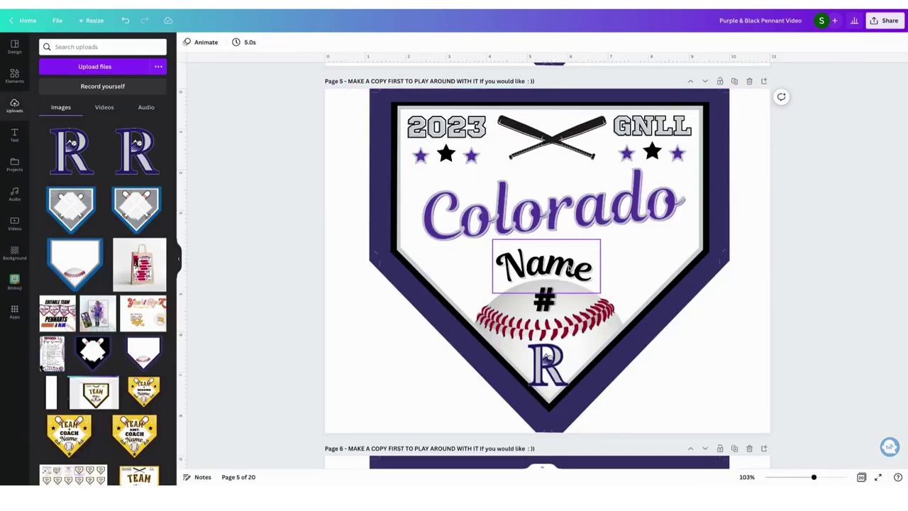
click(567, 267)
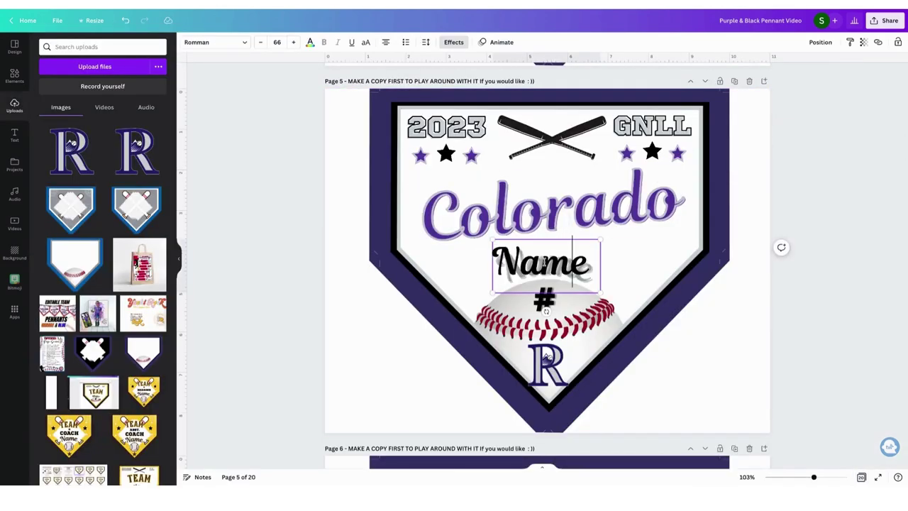
key(ctrl+a)
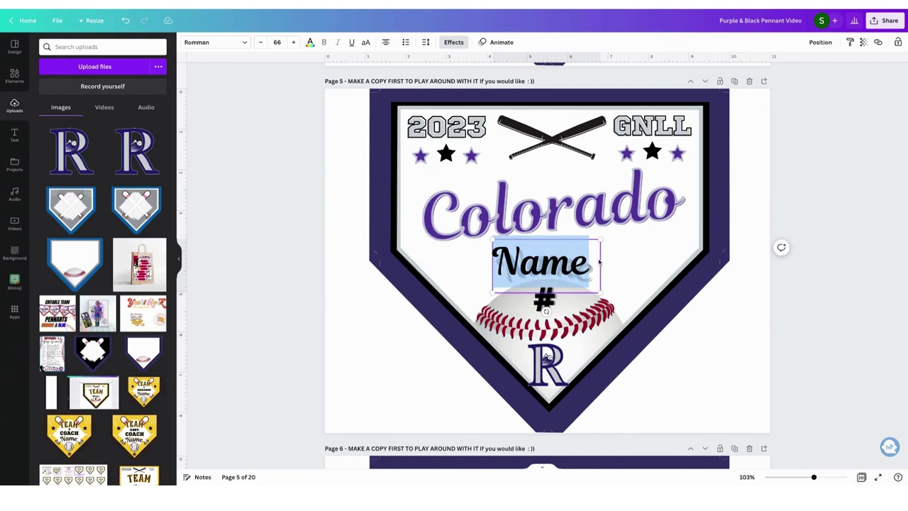
text(King)
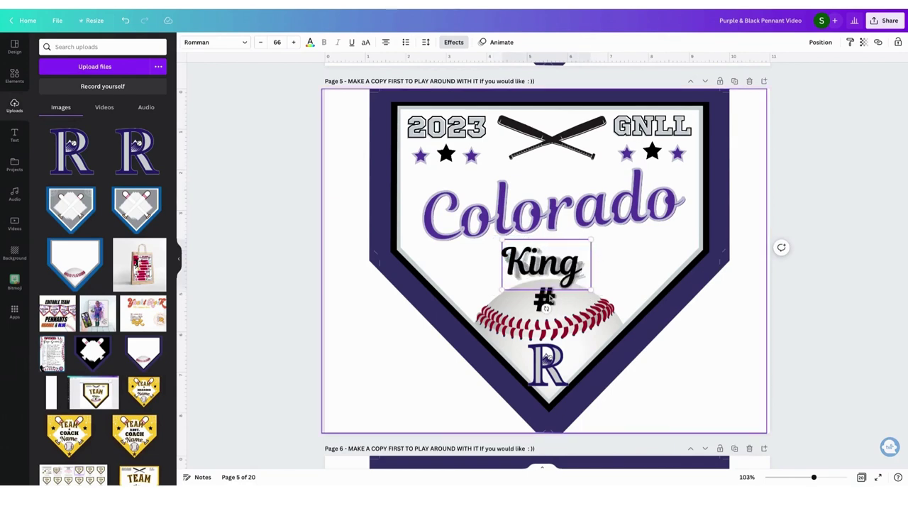
click(545, 301)
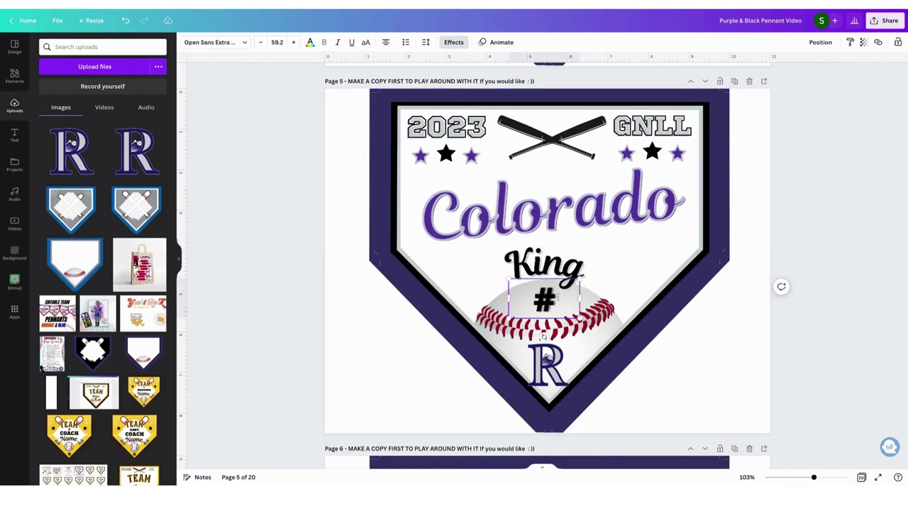
text(7)
Replace the name placeholder on page 6's pennant with another player's last name and set the jersey number to #13
scroll(678, 361, down, 5)
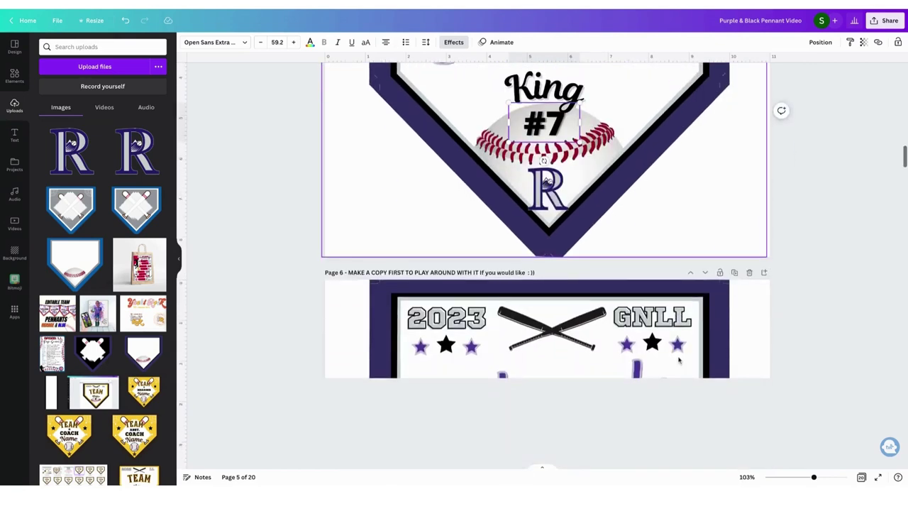
click(543, 280)
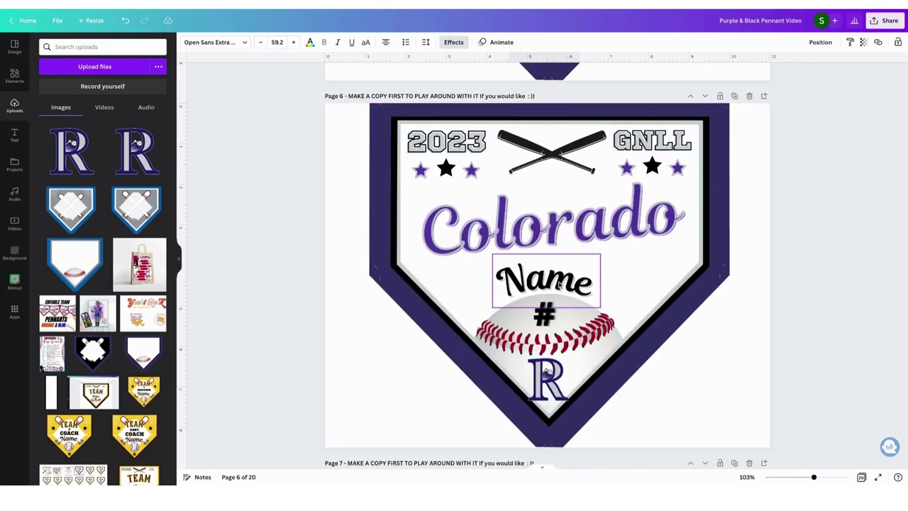
double_click(542, 278)
drag(590, 281, 499, 271)
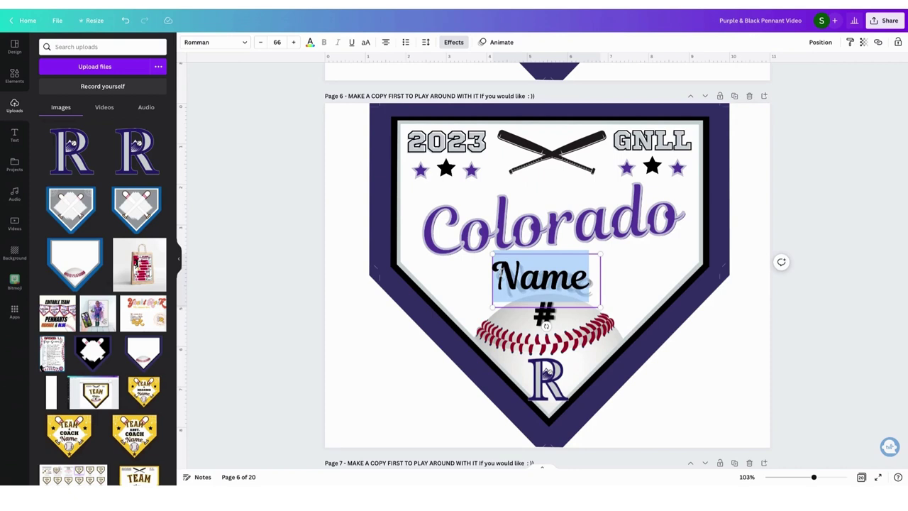
text(Garcia)
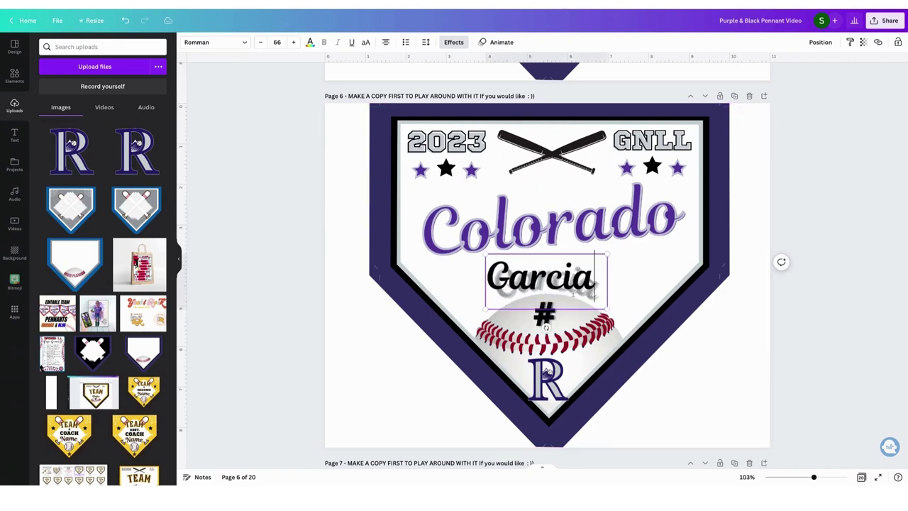
click(555, 318)
text(13)
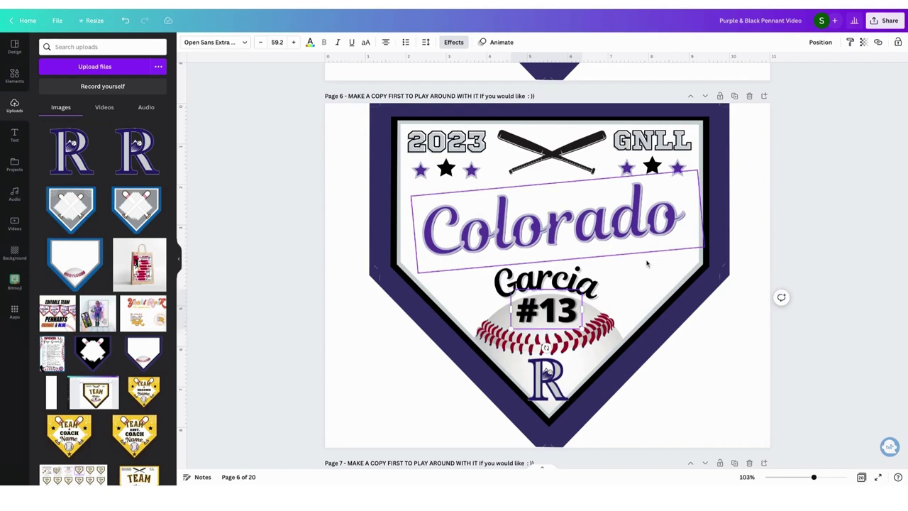
Enlarge the Colorado team name on page 5's pennant slightly, to font size 118
scroll(648, 262, up, 2)
scroll(647, 263, up, 4)
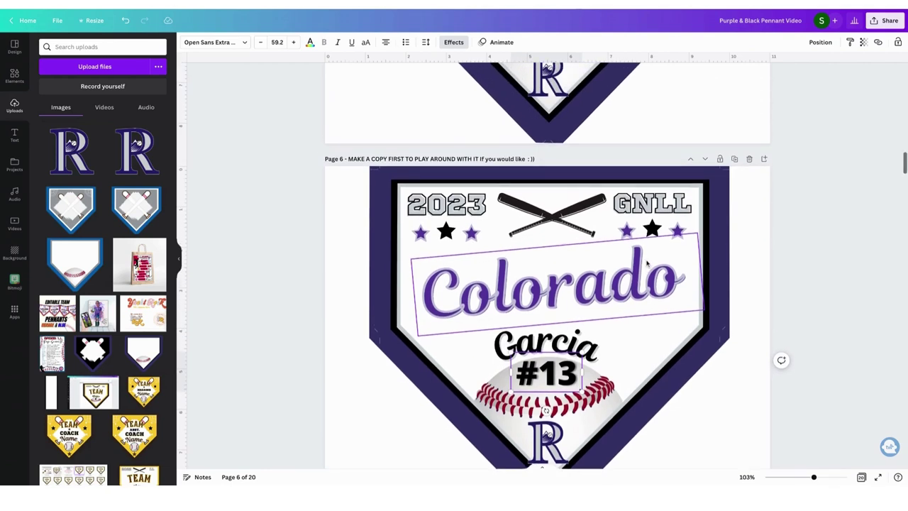
scroll(544, 266, up, 4)
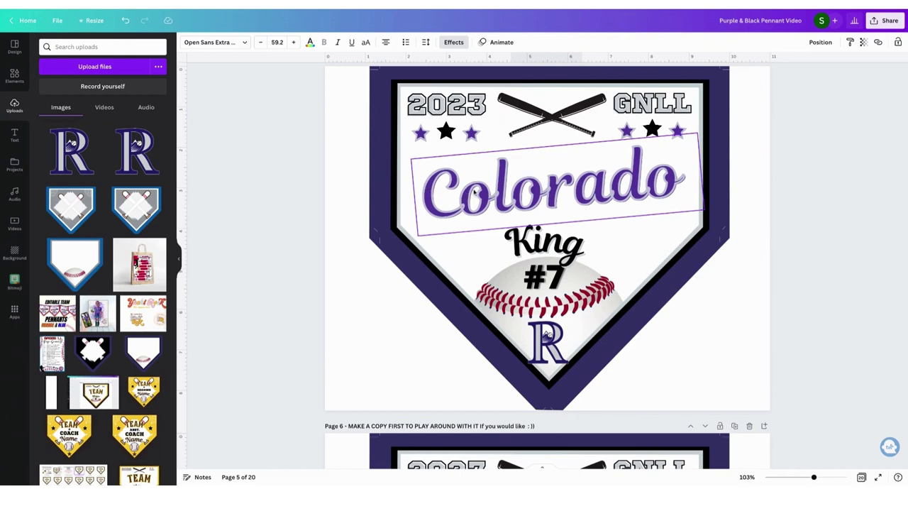
click(474, 191)
drag(418, 235, 409, 239)
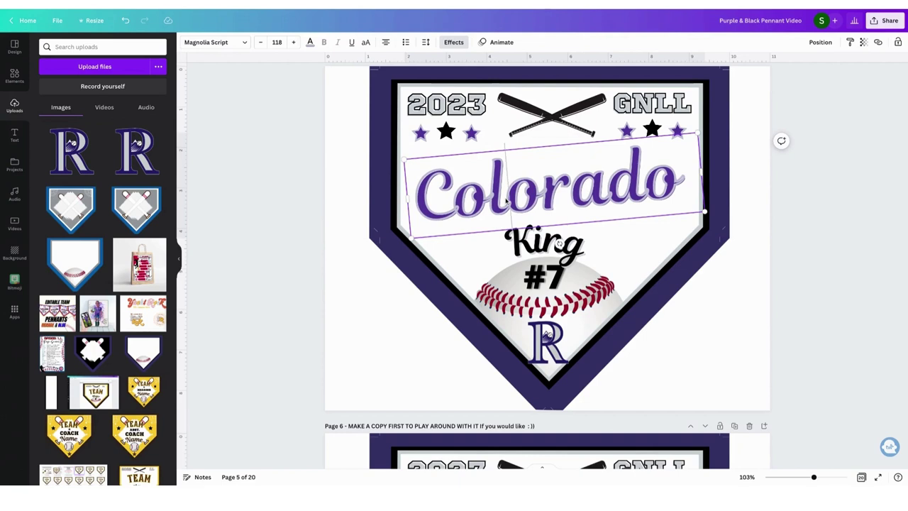
Change the text color of page 5's Colorado team name to black and compare it with the neighbouring pennant page
click(310, 43)
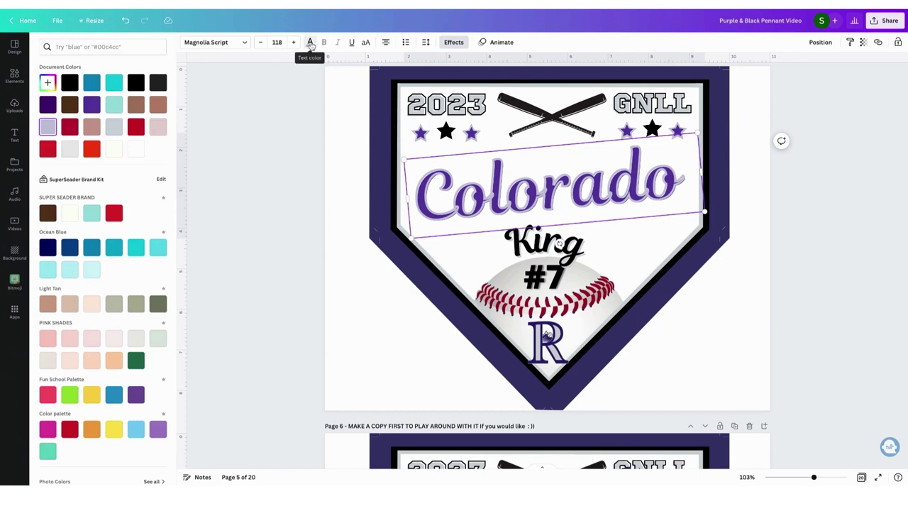
click(71, 83)
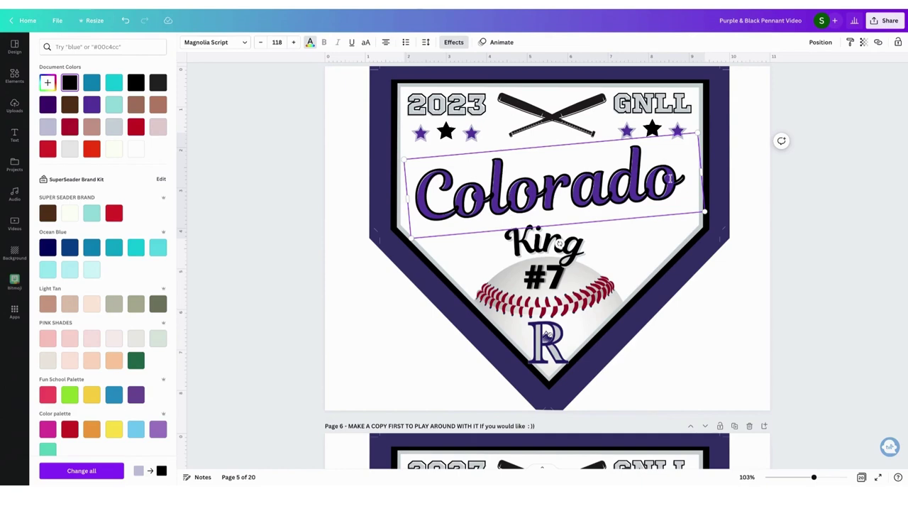
scroll(671, 177, down, 5)
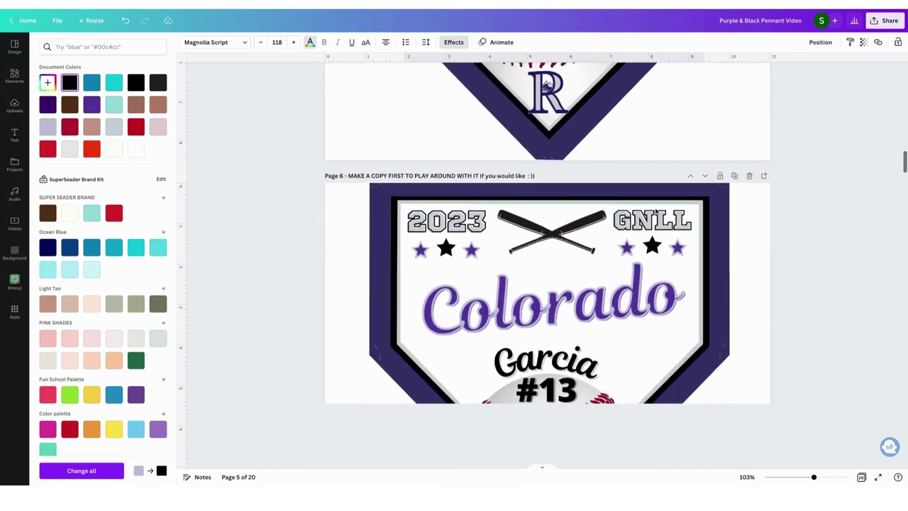
scroll(610, 305, up, 5)
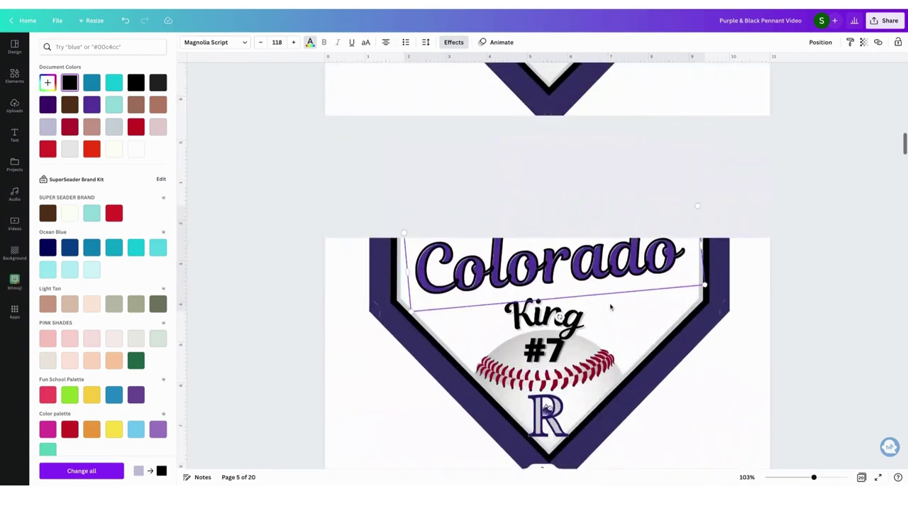
scroll(546, 406, down, 2)
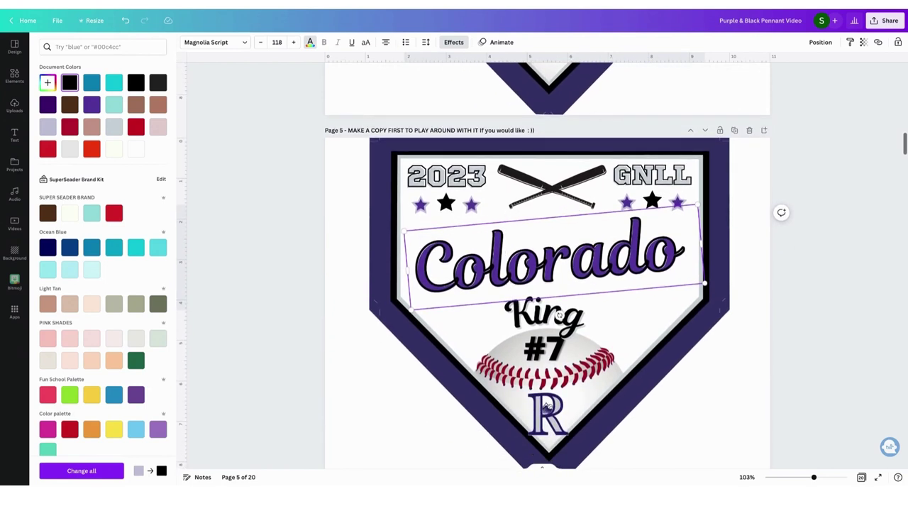
scroll(547, 406, down, 2)
click(508, 177)
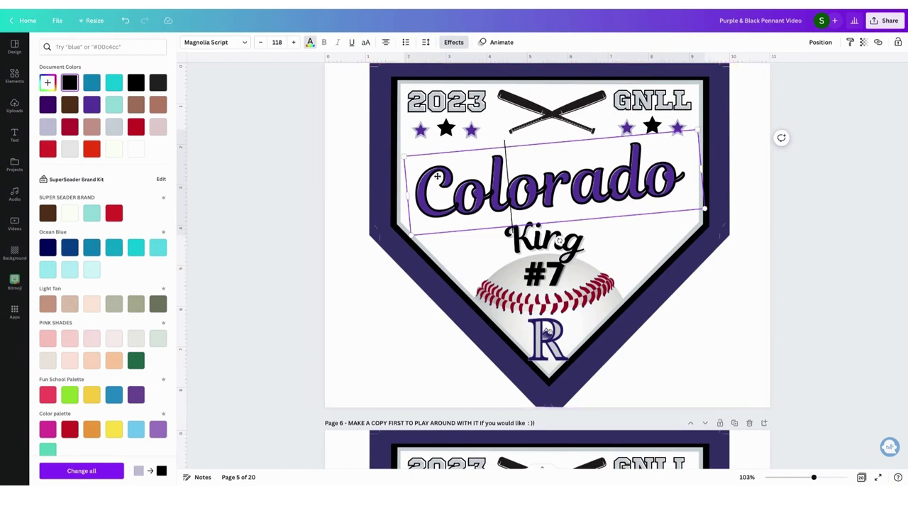
Delete the Colorado pennant pages 6 through 17 from the page grid, keeping page 5 and the coach and manager pennants
click(862, 478)
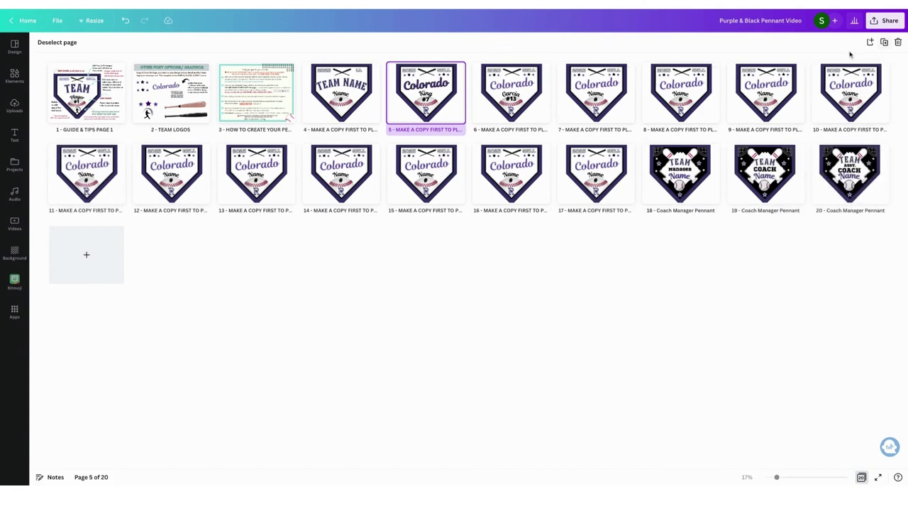
click(533, 91)
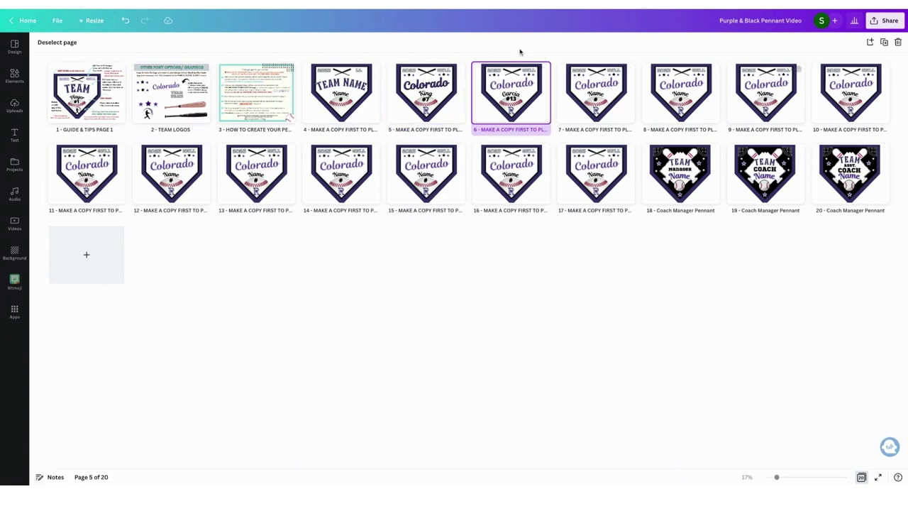
key(Delete)
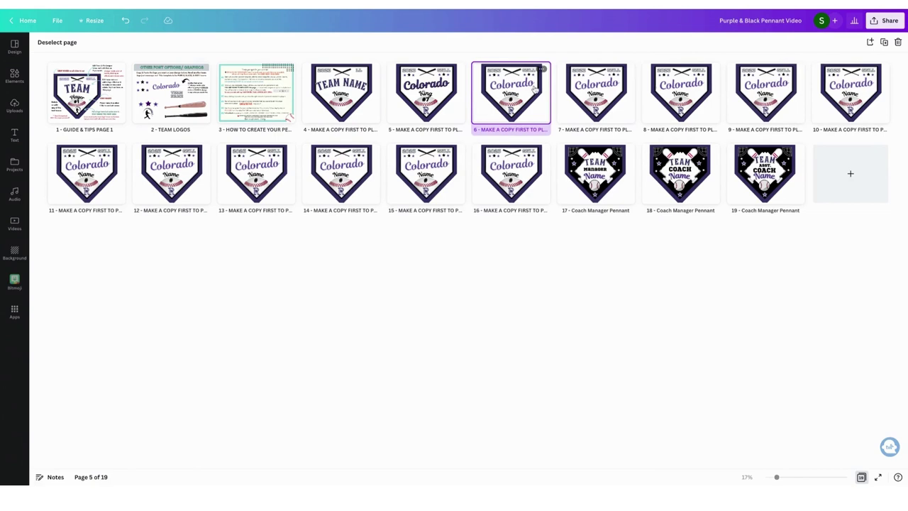
key(Delete)
key(Delete)
key(Delete)
key(Delete)
key(Delete)
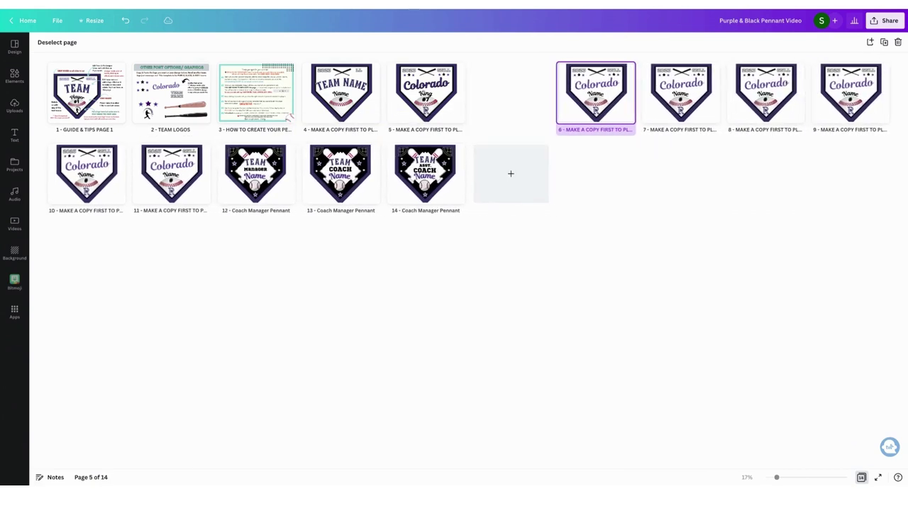
key(Delete)
key(Delete)
key(Delete)
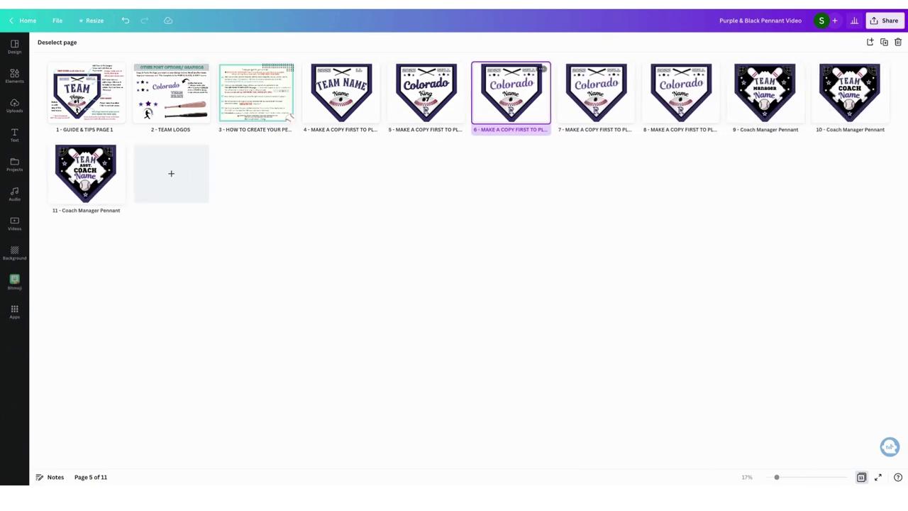
key(Delete)
key(Delete)
key(Delete)
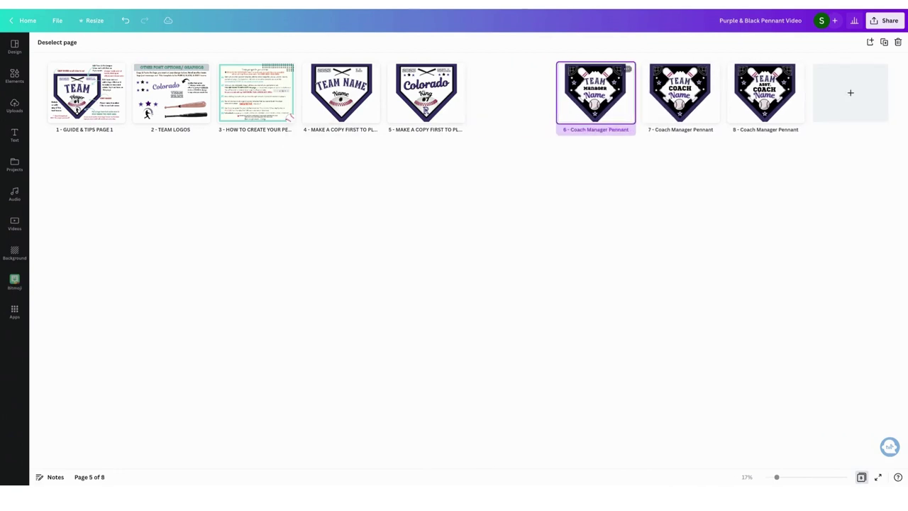
Restore page 5's pennant to a template by replacing the player's name with "Name" and the jersey number with "#"
double_click(431, 94)
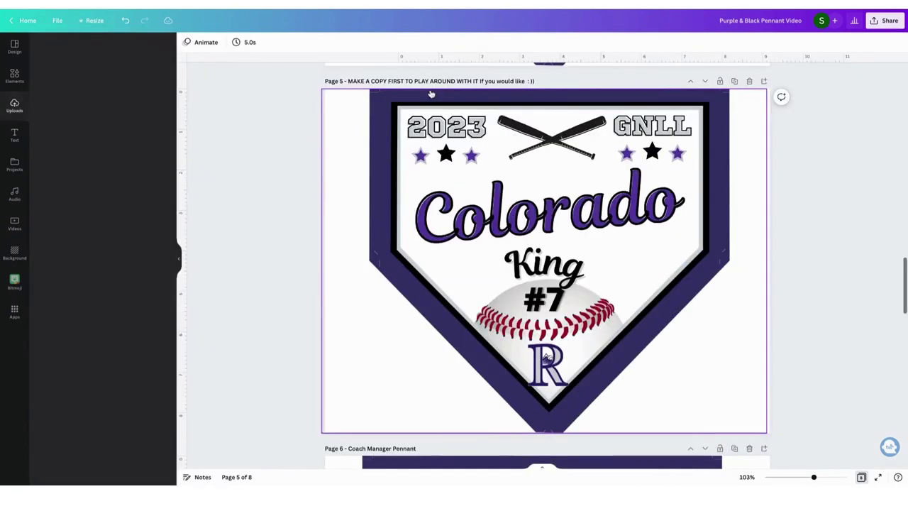
click(556, 264)
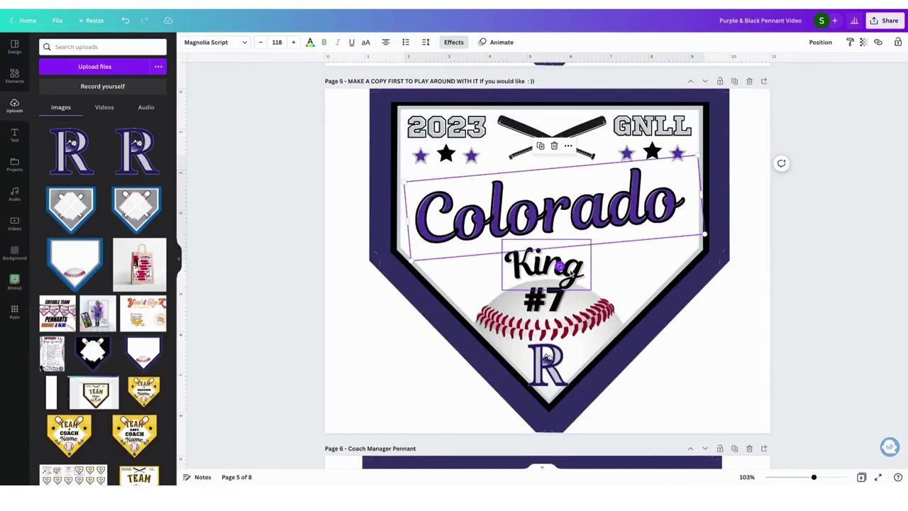
drag(582, 264, 501, 264)
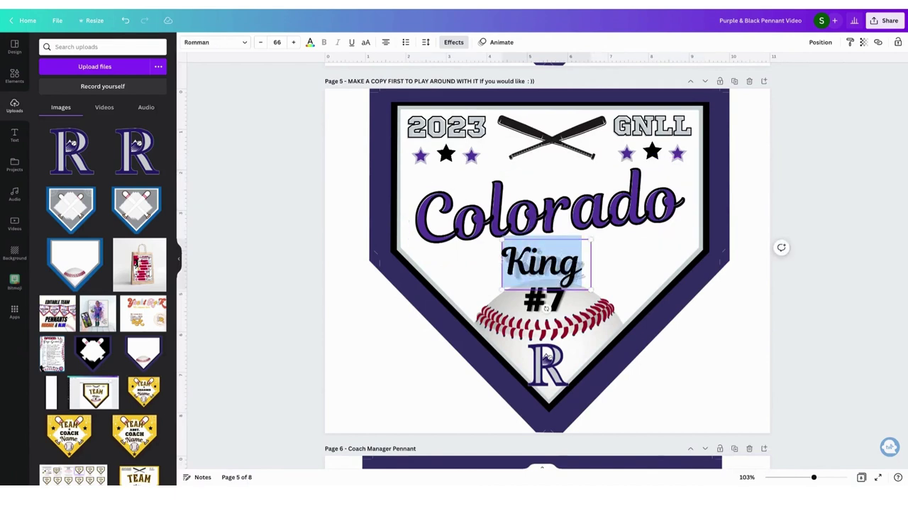
text(Name)
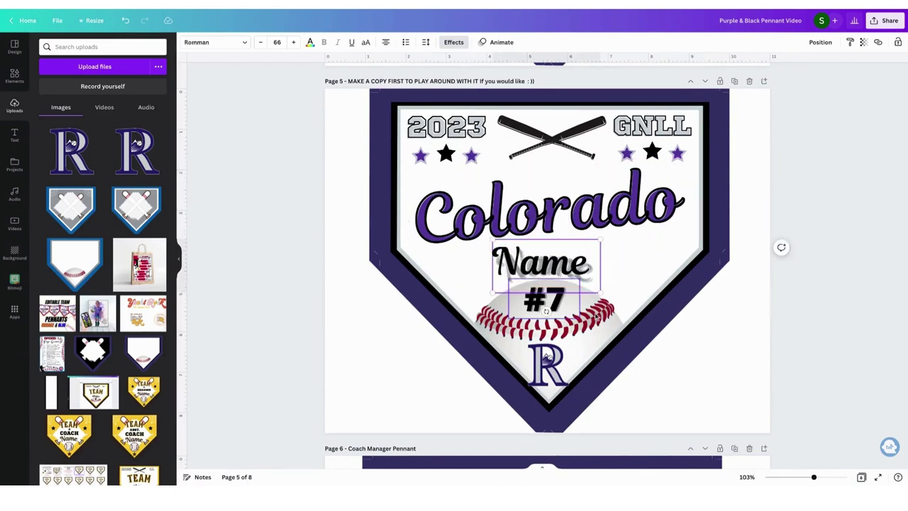
click(554, 305)
double_click(552, 301)
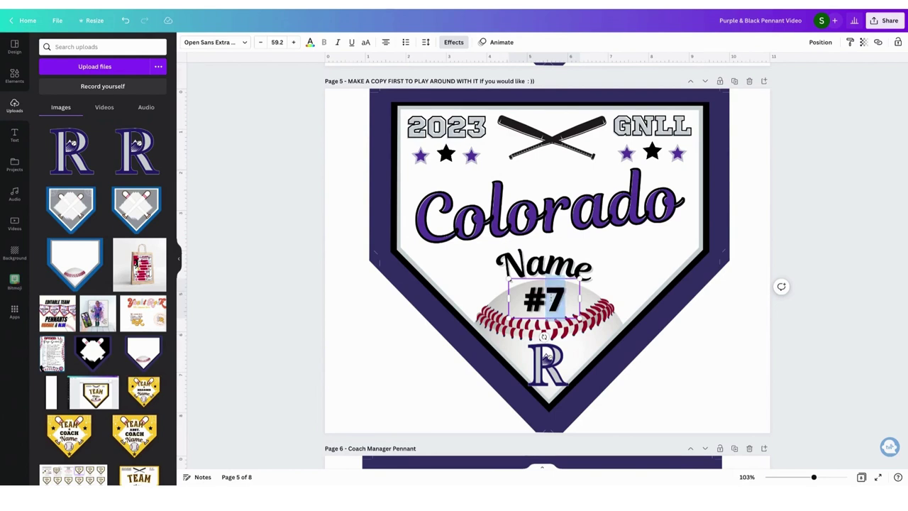
text(0)
key(BackSpace)
Try a darker and a lighter purple as the Splice color of page 5's Colorado team name, and return to the medium purple
click(497, 213)
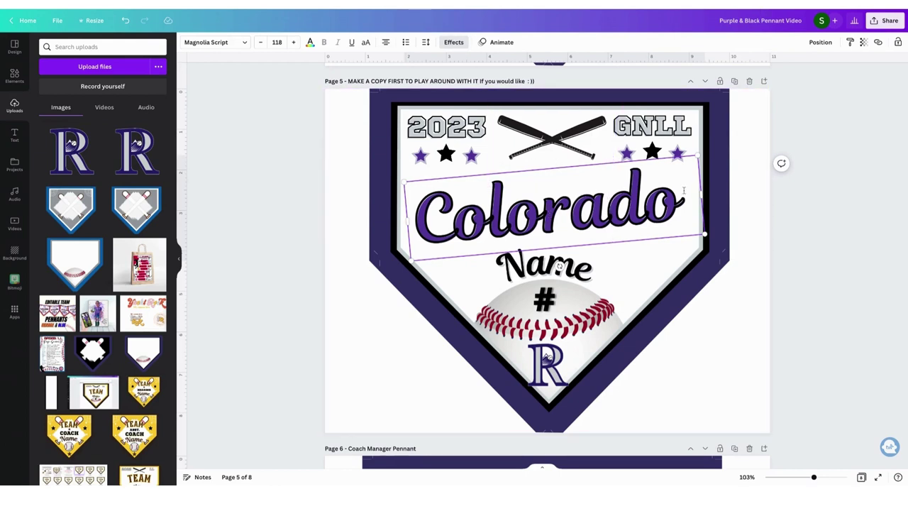
click(454, 43)
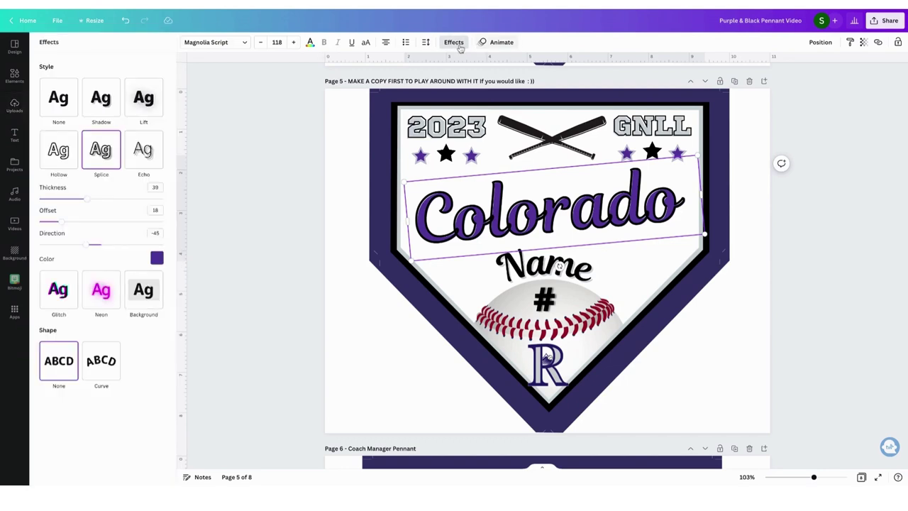
click(157, 259)
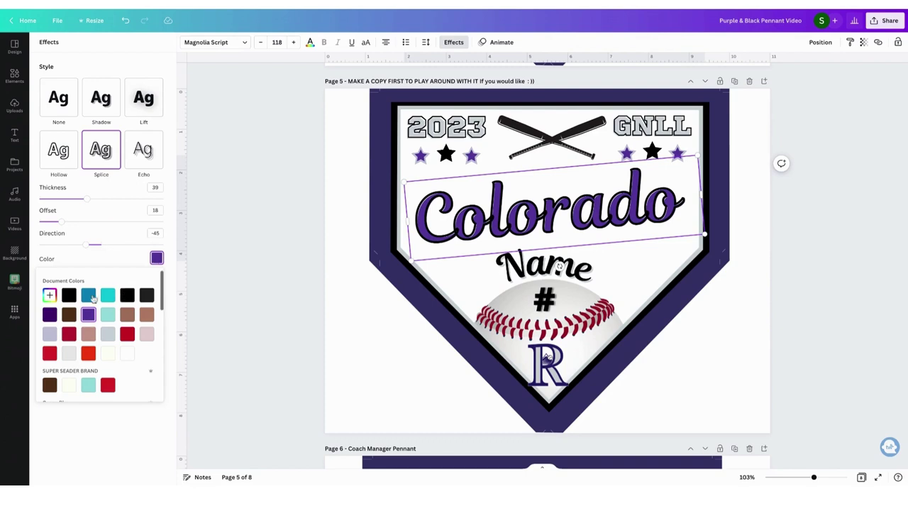
click(50, 315)
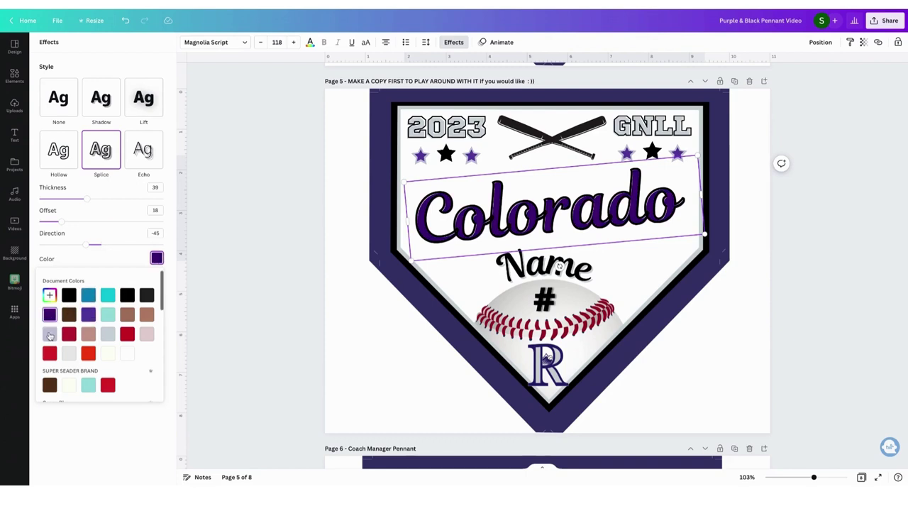
click(50, 334)
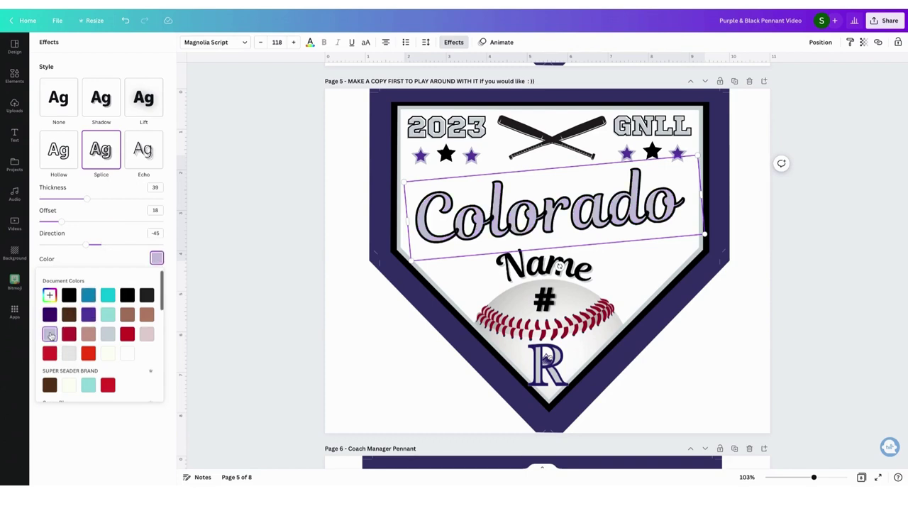
click(88, 315)
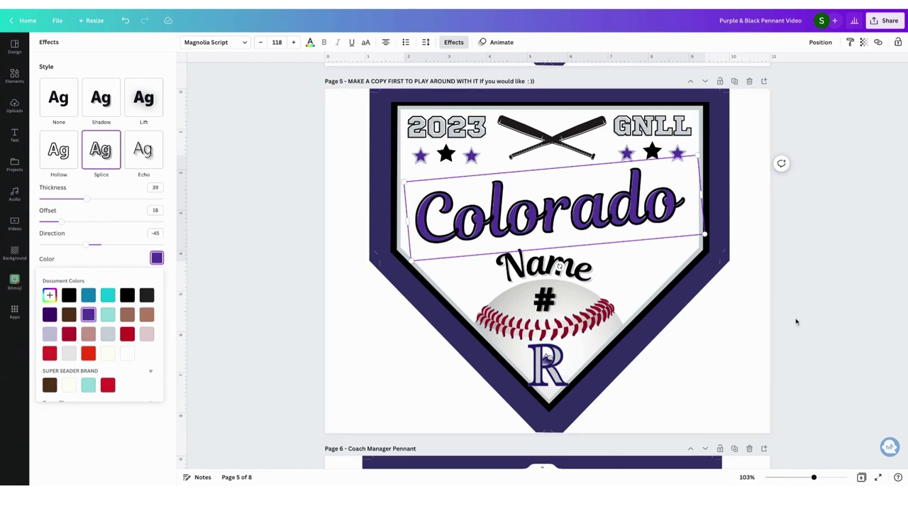
key(Escape)
Duplicate the finished Colorado pennant template on page 5 three times
click(566, 267)
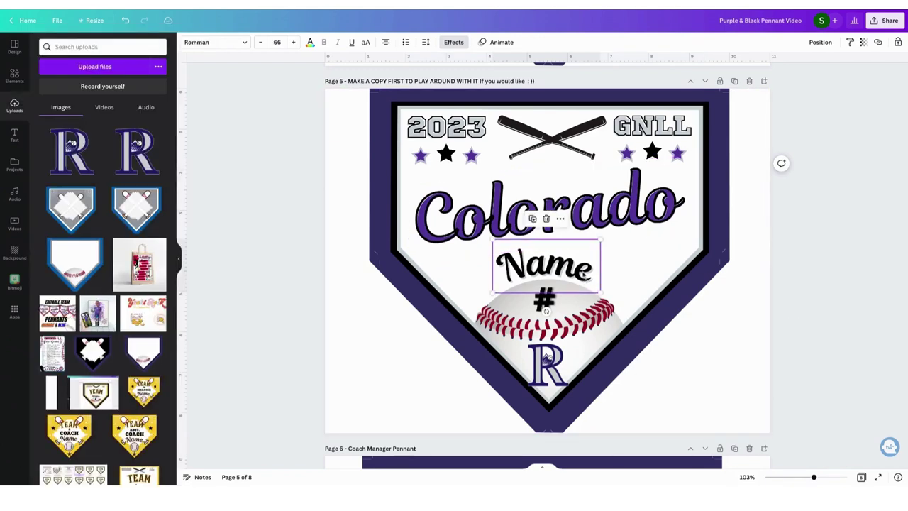
click(508, 260)
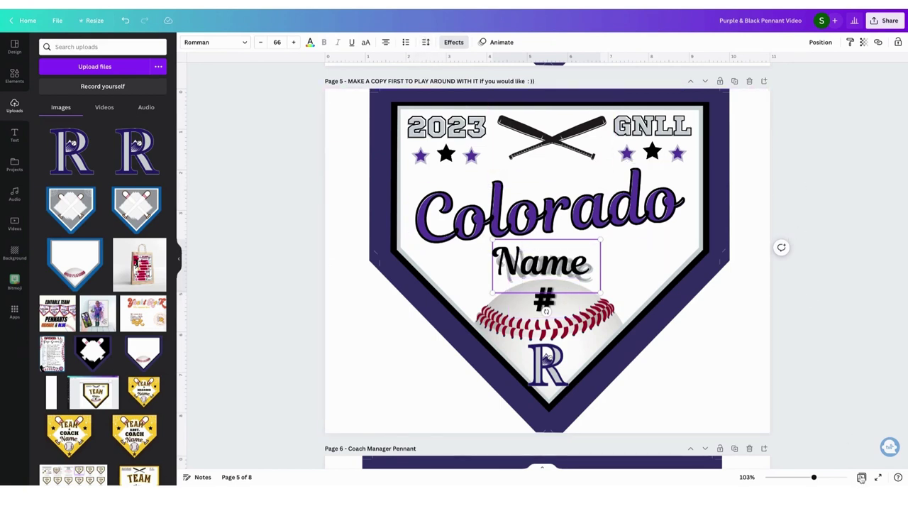
click(736, 81)
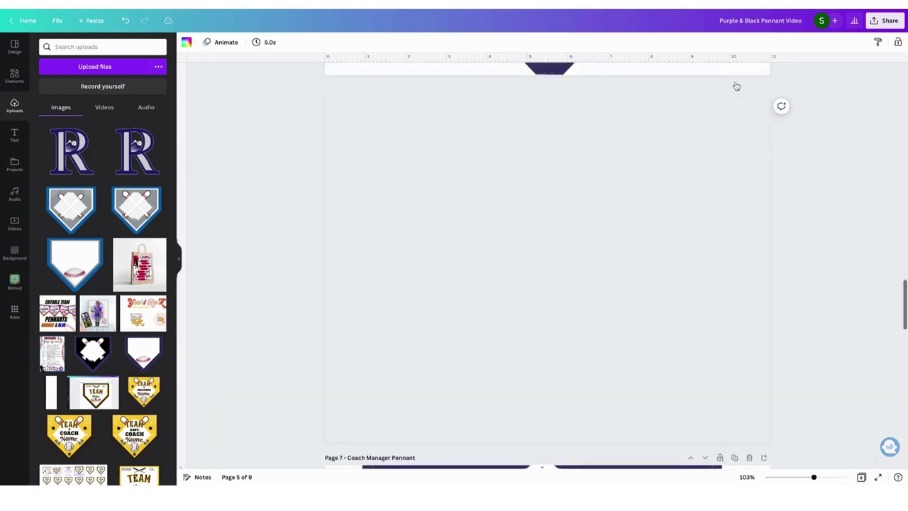
click(736, 82)
click(736, 82)
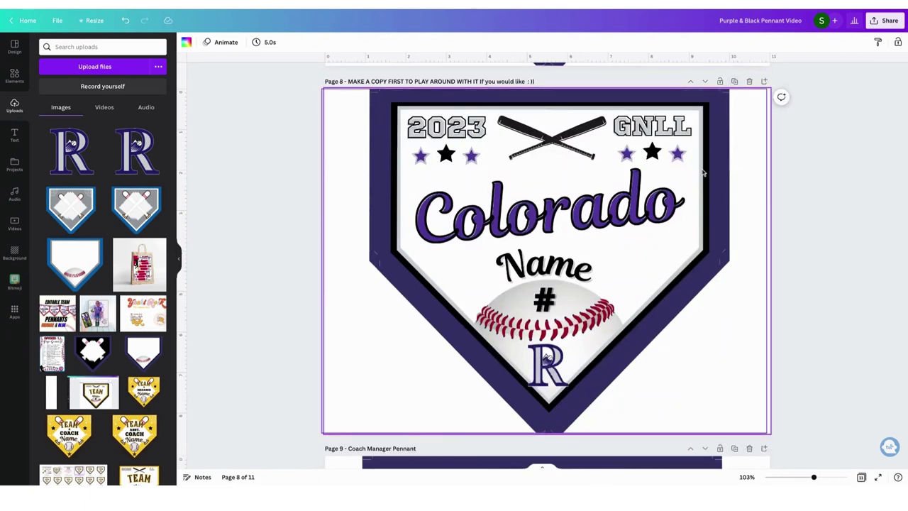
Replace the name placeholder on page 6's pennant with the player's last name and set the jersey number to #1
scroll(702, 172, up, 2)
scroll(702, 173, up, 5)
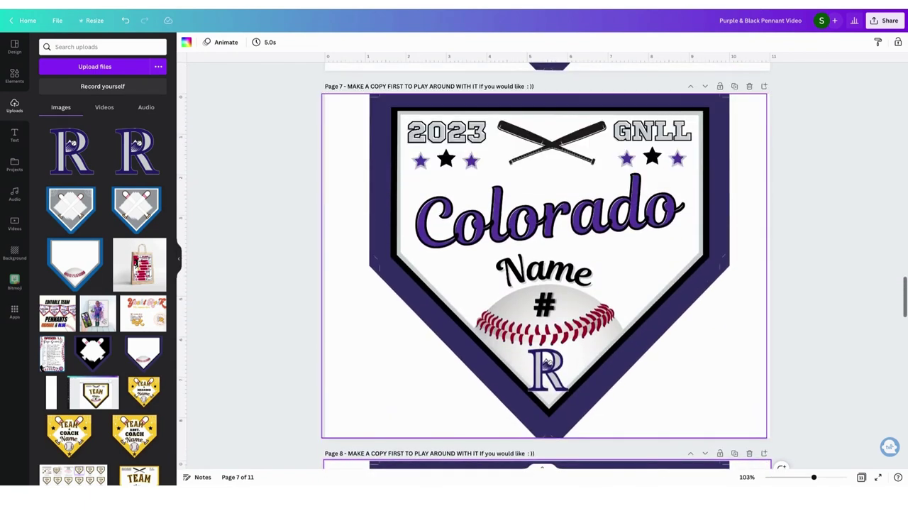
scroll(547, 264, up, 5)
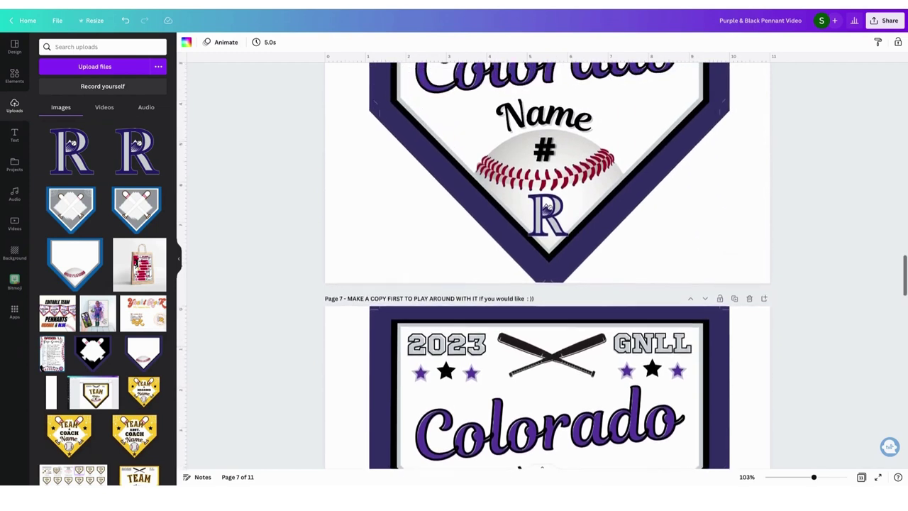
scroll(542, 227, up, 3)
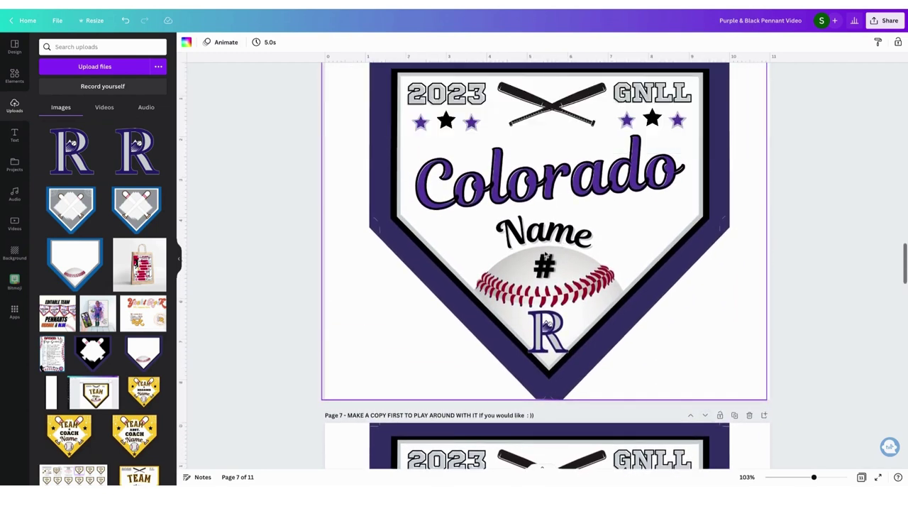
click(542, 227)
key(ctrl+a)
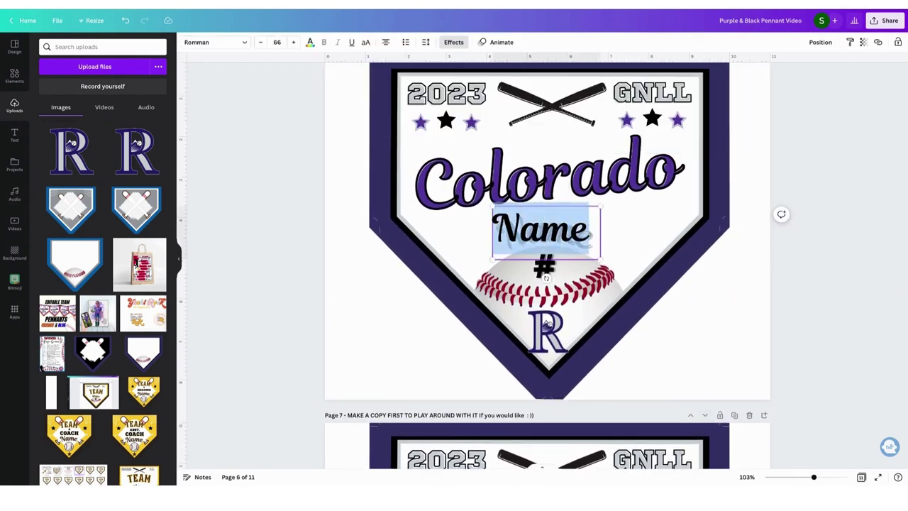
text(King)
click(546, 268)
click(546, 268)
text(1)
click(651, 279)
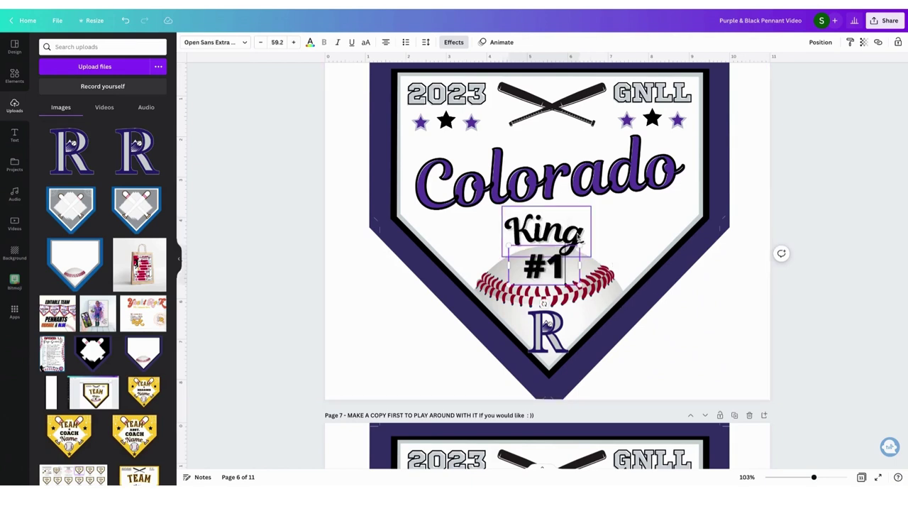
Set the letter spacing of the player's name on page 6 to 66
click(578, 236)
click(425, 43)
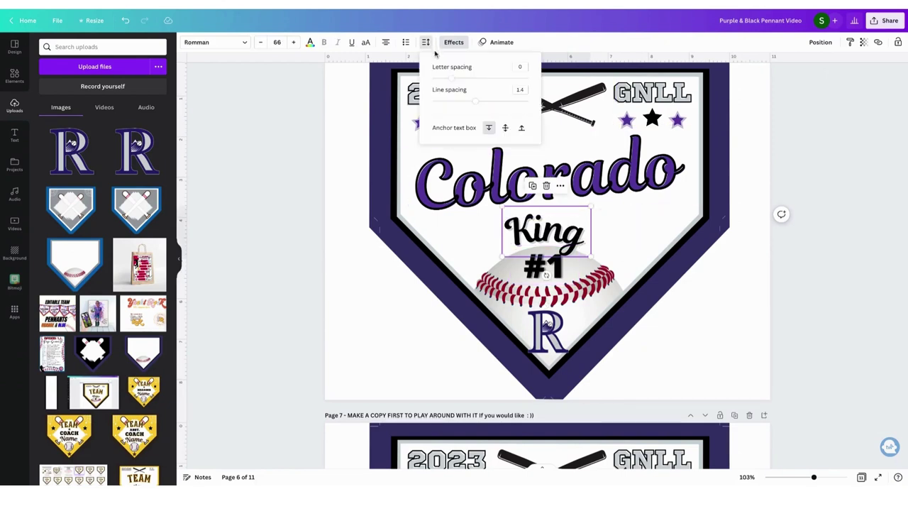
drag(454, 80, 457, 80)
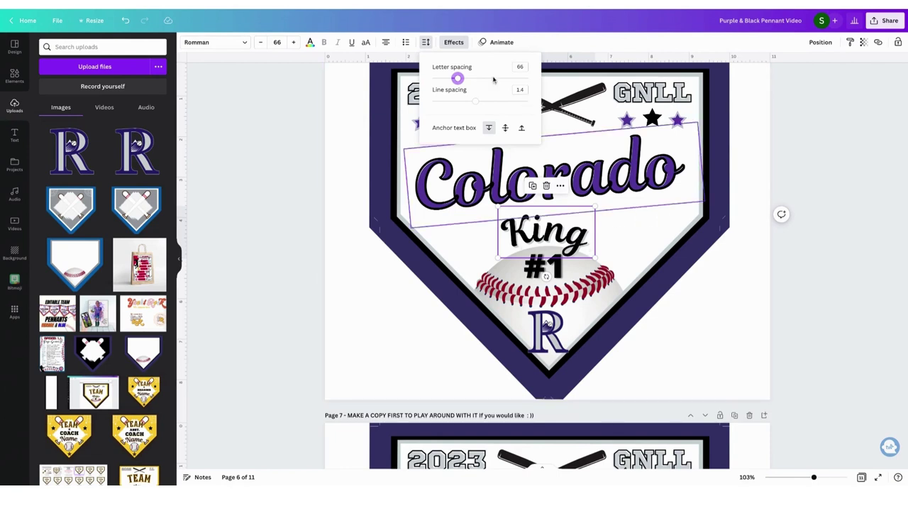
Compare the player's name on page 6 without its curve, reapply the Curve shape and set the curve to 86
click(453, 41)
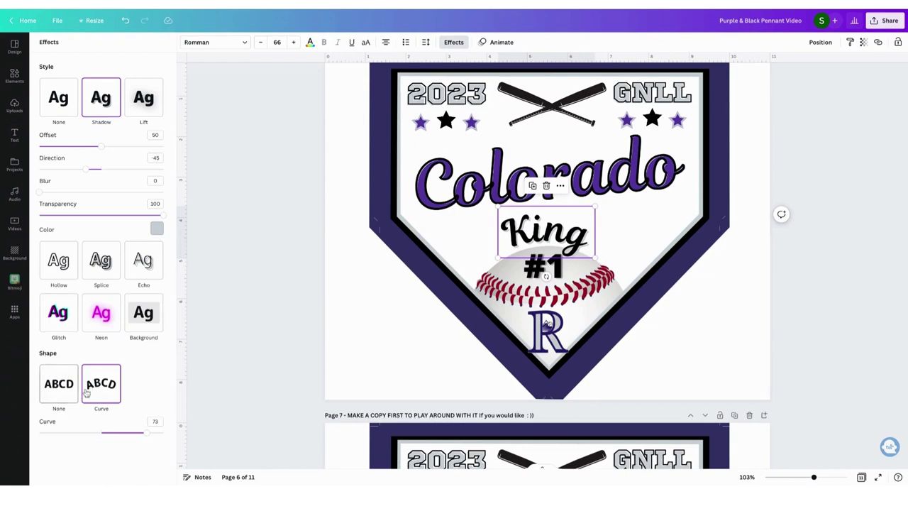
click(60, 396)
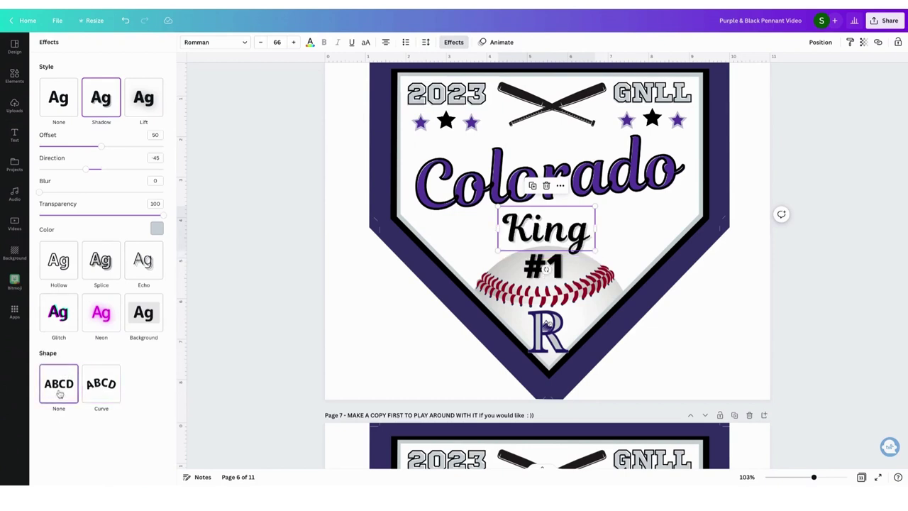
click(100, 384)
key(Left)
key(Left)
key(Left)
key(Left)
key(Left)
key(Left)
key(Left)
key(Left)
key(Left)
key(Left)
key(Left)
key(Left)
key(Left)
key(Left)
key(Left)
key(Left)
key(Left)
key(Left)
key(Left)
key(Left)
mouse_move(147, 433)
mouse_down()
mouse_move(137, 433)
mouse_move(155, 433)
mouse_up()
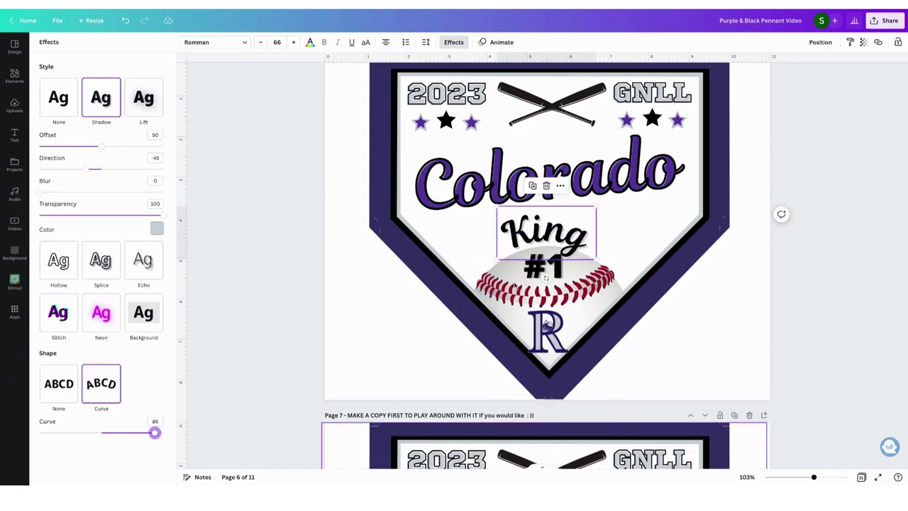
click(580, 226)
click(561, 234)
mouse_move(597, 205)
mouse_down()
mouse_move(666, 192)
mouse_move(592, 208)
mouse_move(607, 207)
mouse_up()
Replace the name placeholder on page 7's pennant with a longer player's last name
scroll(573, 386, down, 5)
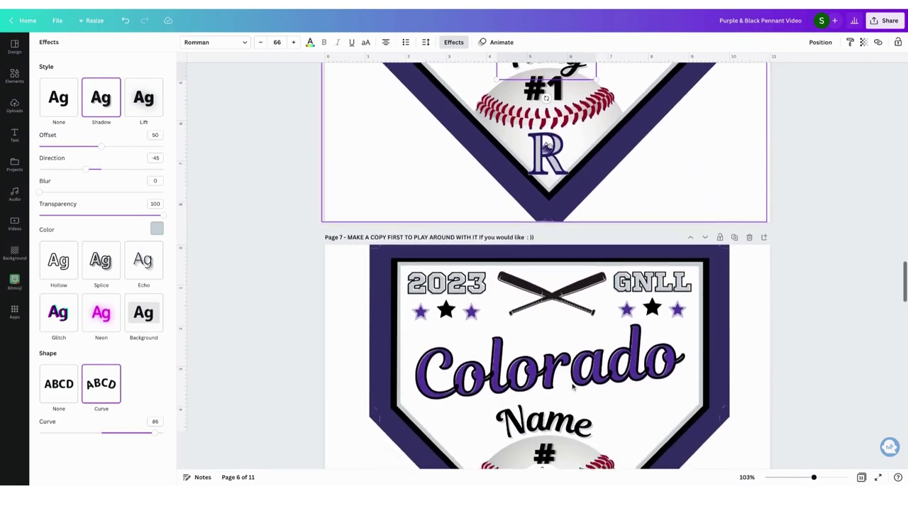
scroll(574, 385, down, 1)
click(543, 376)
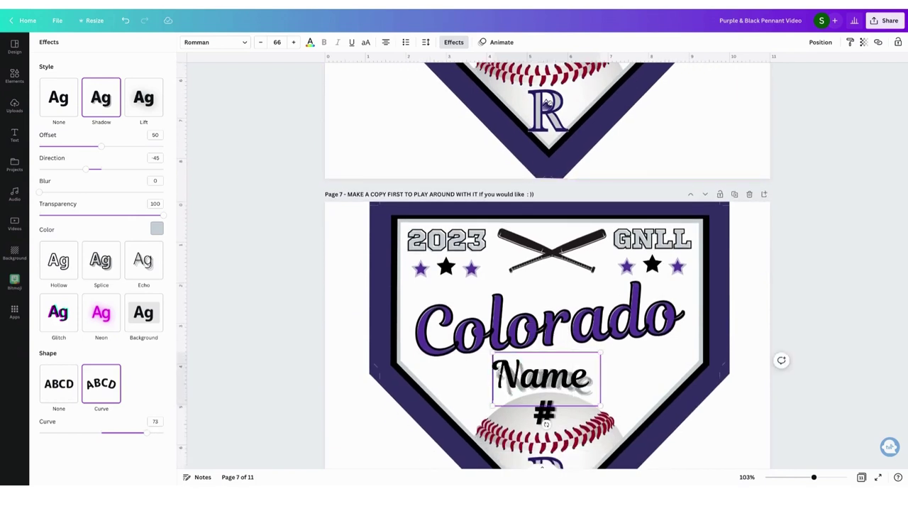
double_click(544, 376)
text(Aramburo)
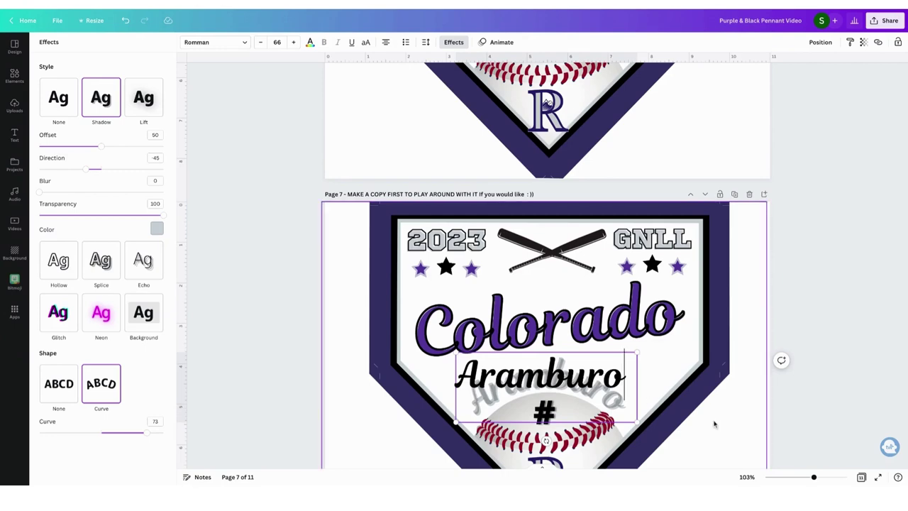
click(669, 408)
click(634, 401)
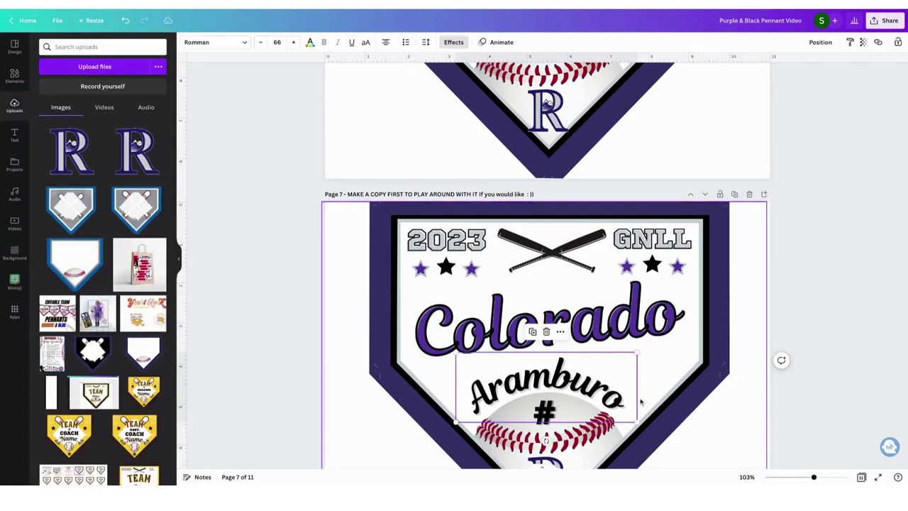
Try tighter letter spacing on page 7's player name and set it back to 0
scroll(634, 402, down, 3)
scroll(634, 404, down, 1)
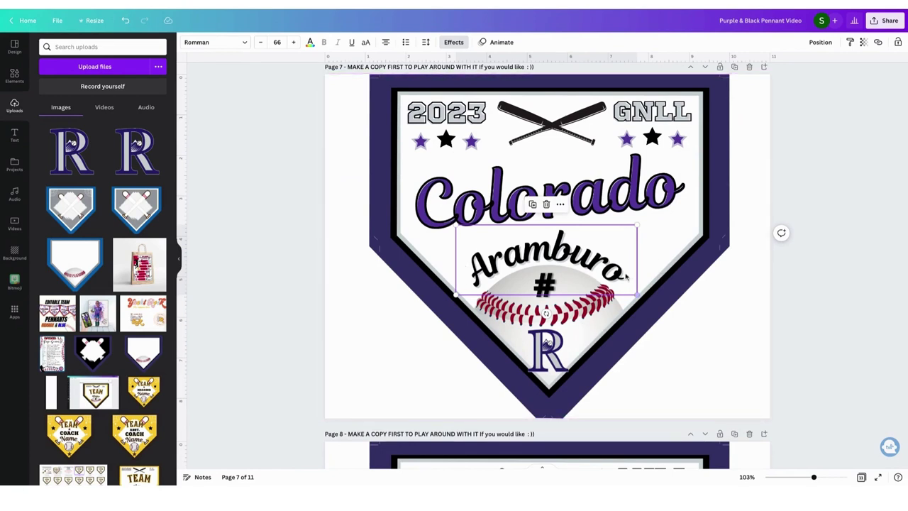
click(424, 42)
drag(426, 79, 451, 78)
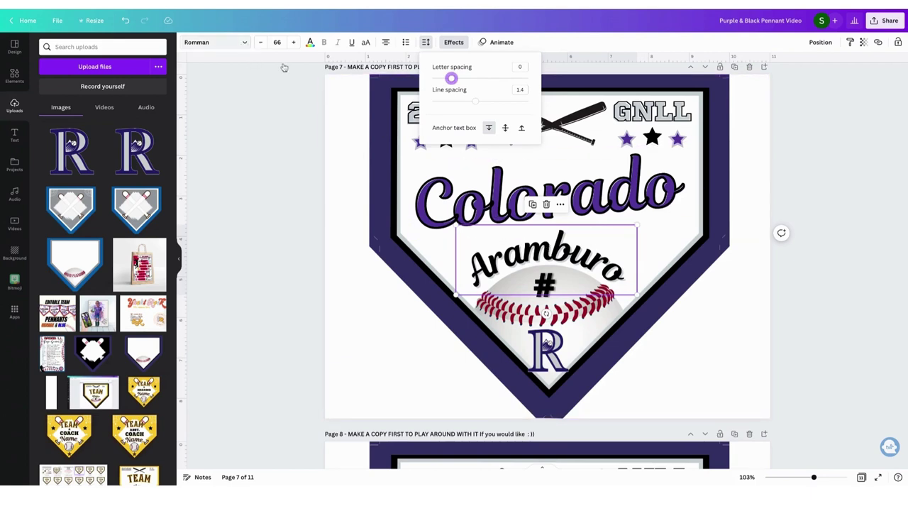
Change the font of the player's name on page 7 to Cubao
click(589, 247)
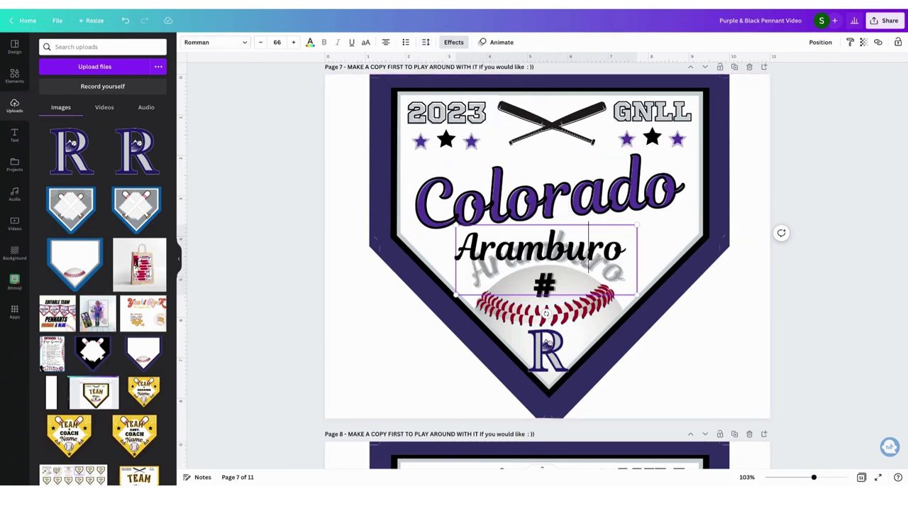
click(245, 43)
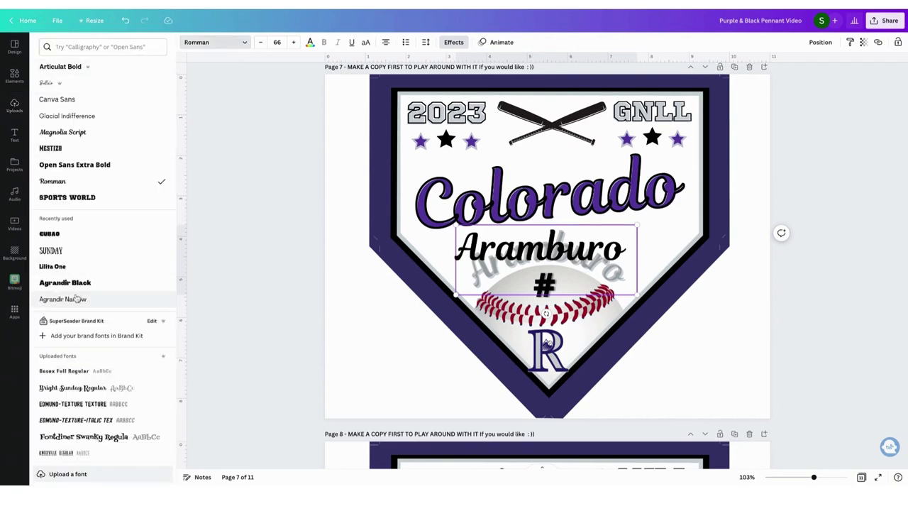
click(52, 236)
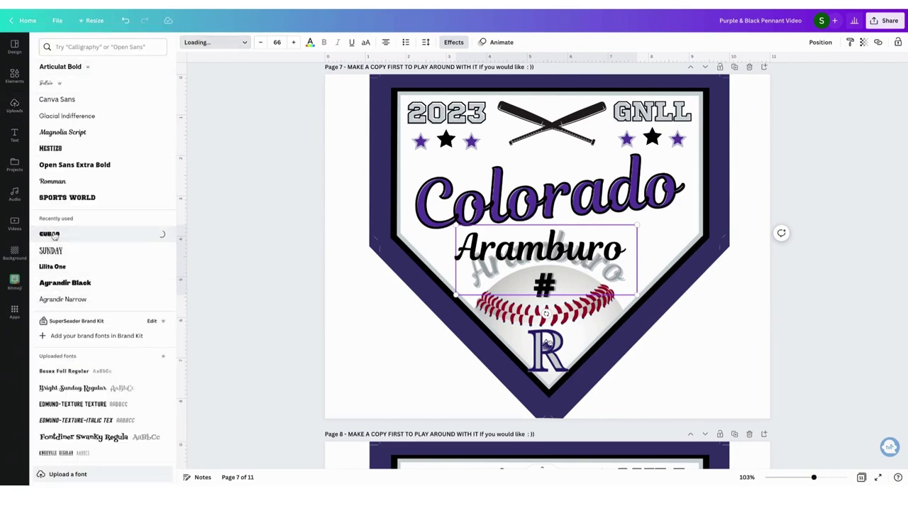
click(694, 332)
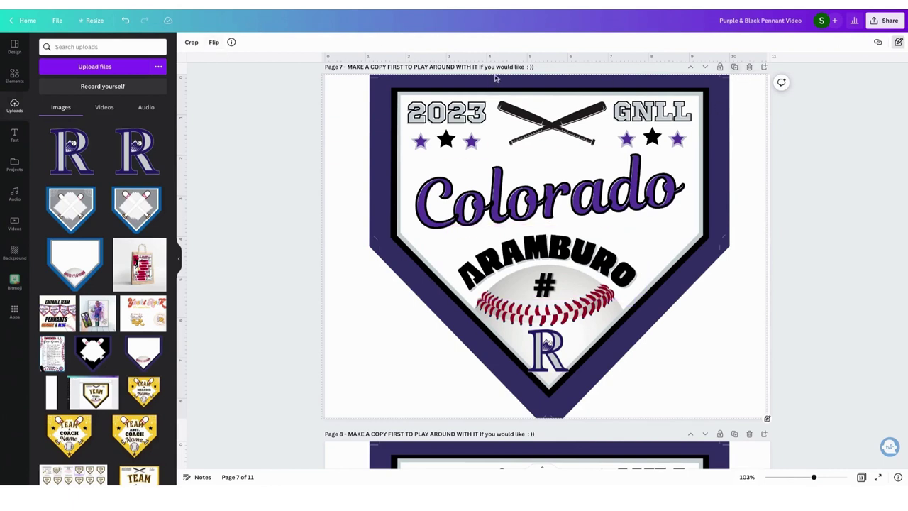
scroll(401, 83, up, 2)
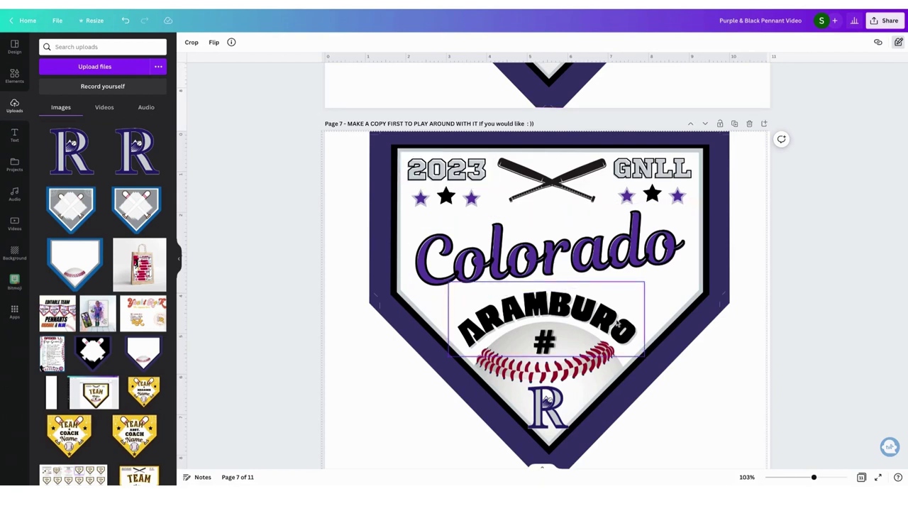
double_click(558, 342)
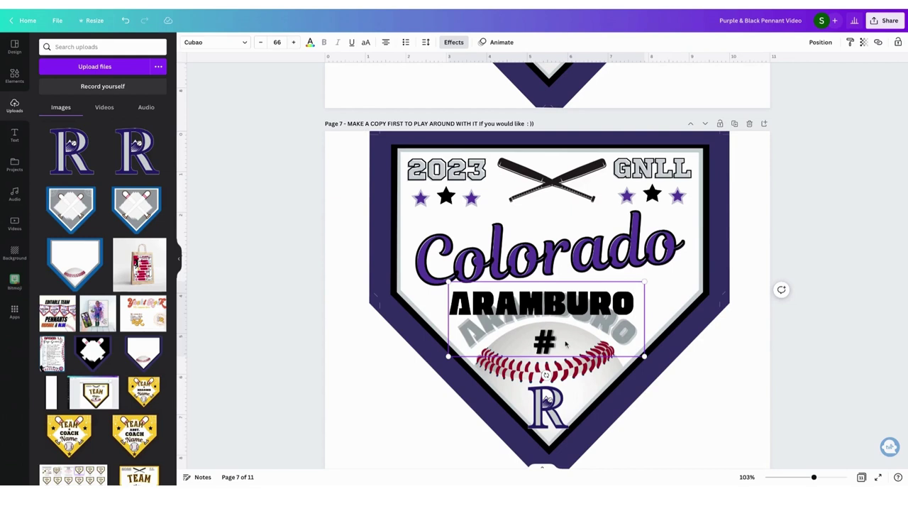
click(687, 353)
double_click(561, 303)
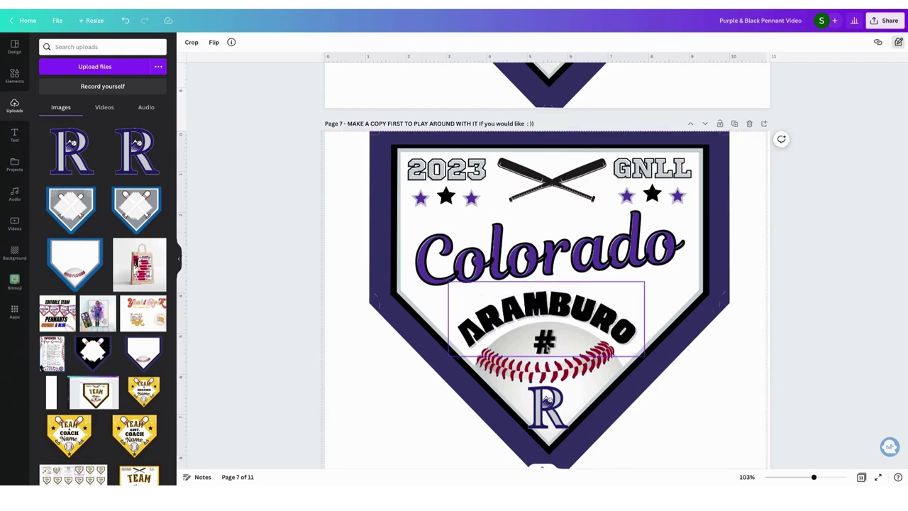
click(688, 377)
click(553, 349)
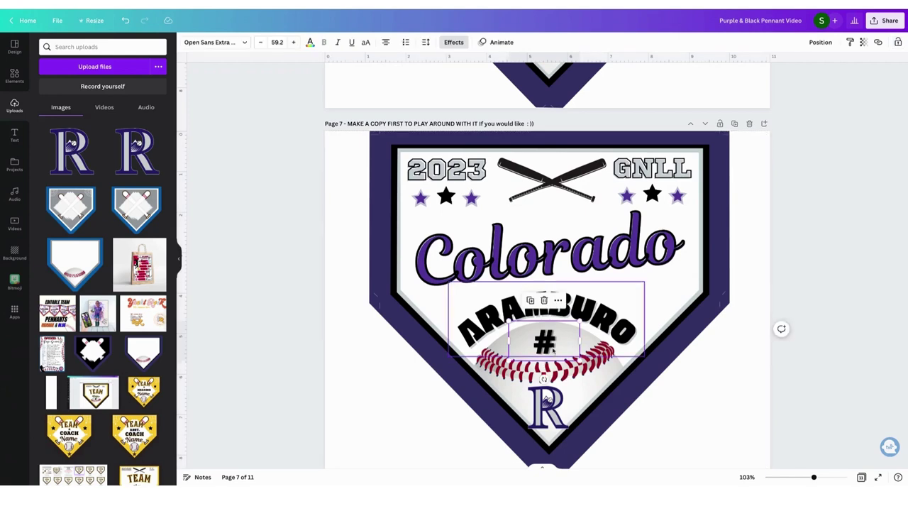
click(553, 349)
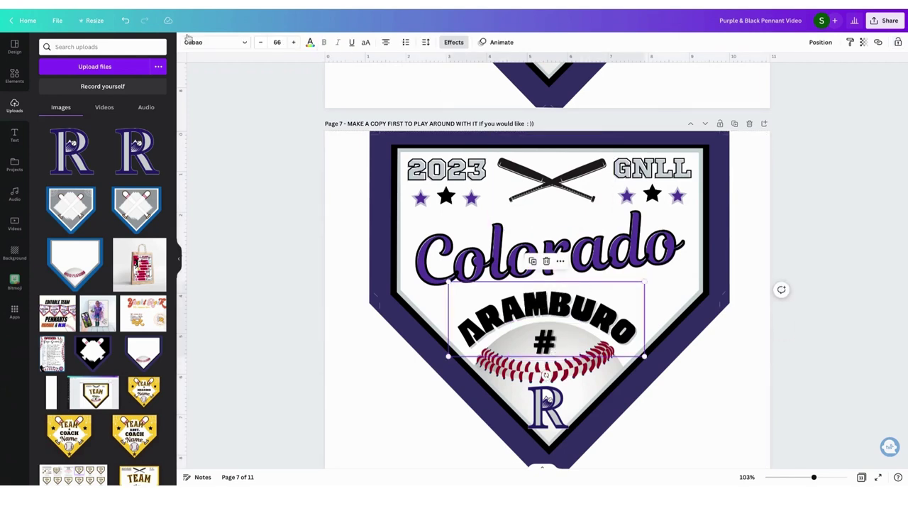
Undo the Cubao font change on page 7's player name to restore the Romman script font
click(127, 22)
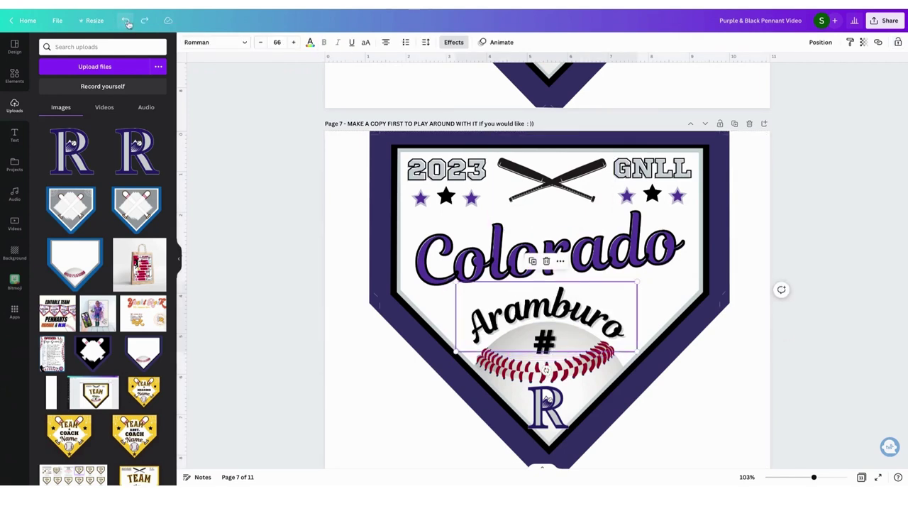
key(ctrl+z)
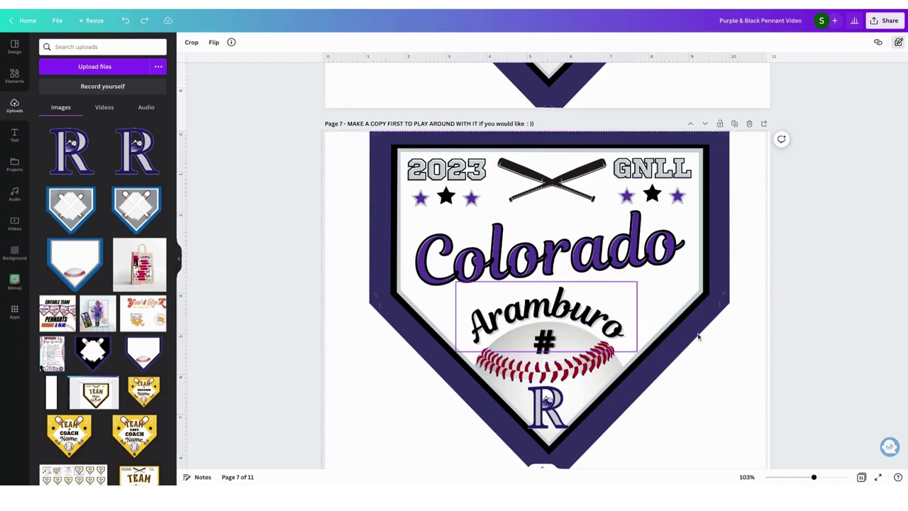
key(ctrl+z)
key(ctrl+y)
key(ctrl+y)
key(ctrl+y)
Complete the jersey number on page 7's pennant as #5 and position the player's name arched just above it
click(552, 338)
text(5)
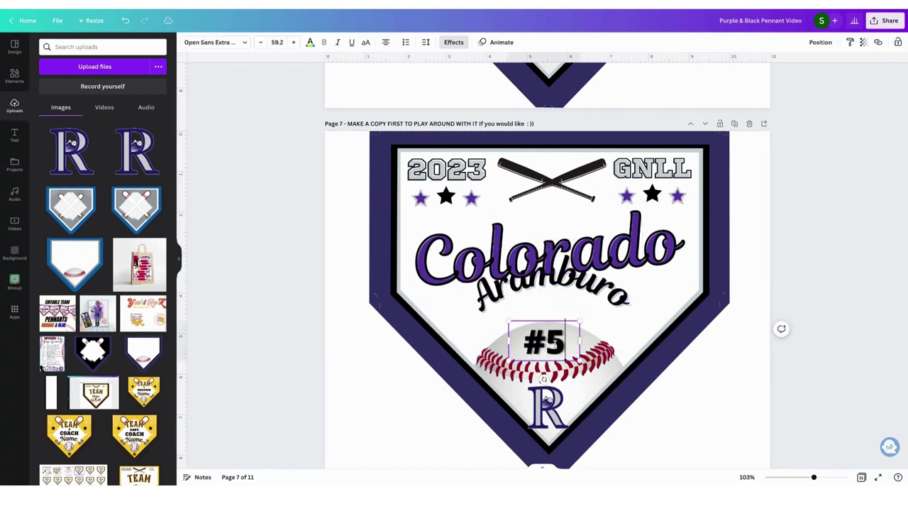
mouse_move(619, 304)
mouse_down()
mouse_move(618, 335)
mouse_move(618, 305)
mouse_up()
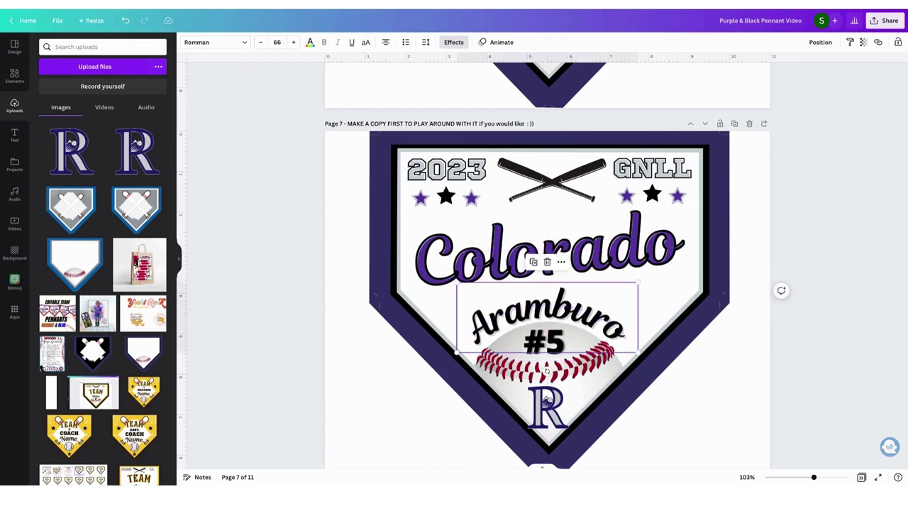
Open the design's download settings and set the file type to PDF Print
click(893, 25)
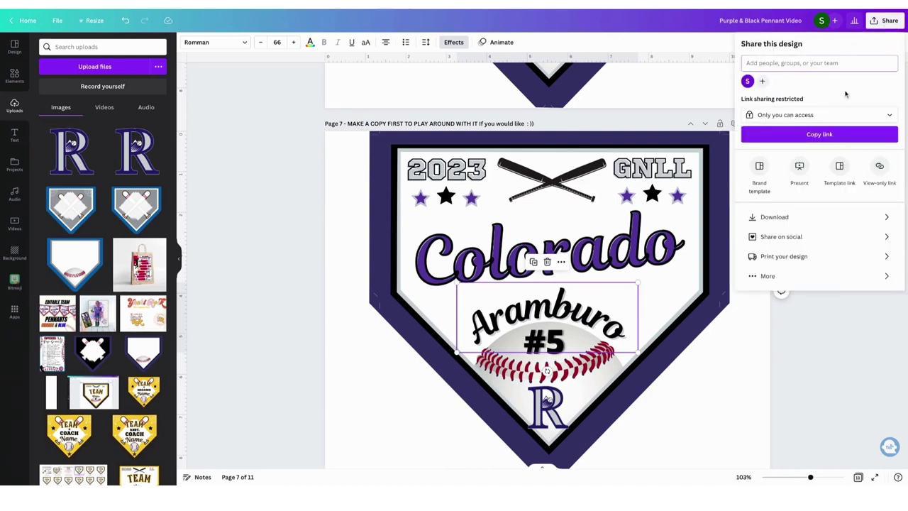
click(773, 218)
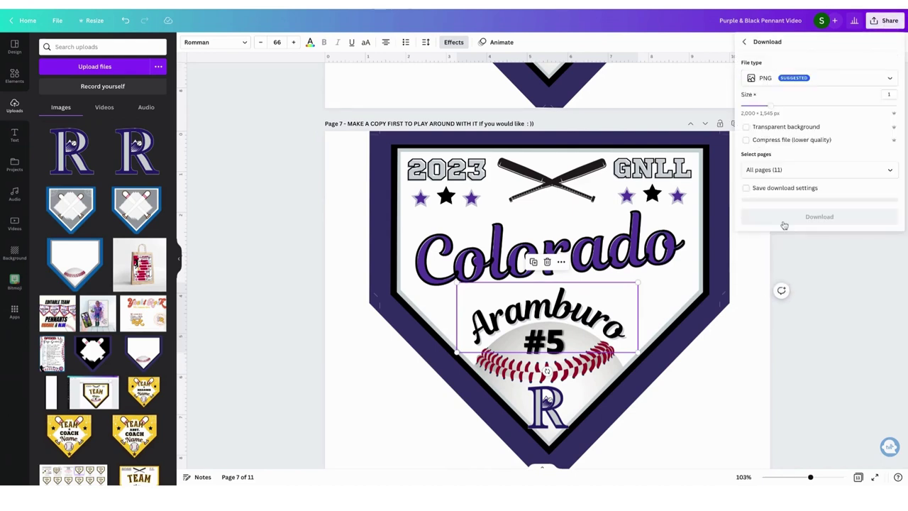
click(773, 79)
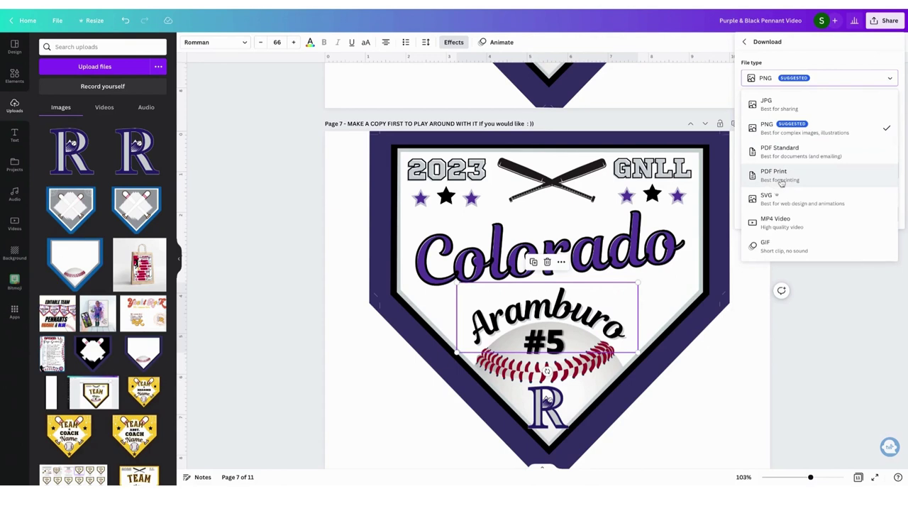
click(819, 189)
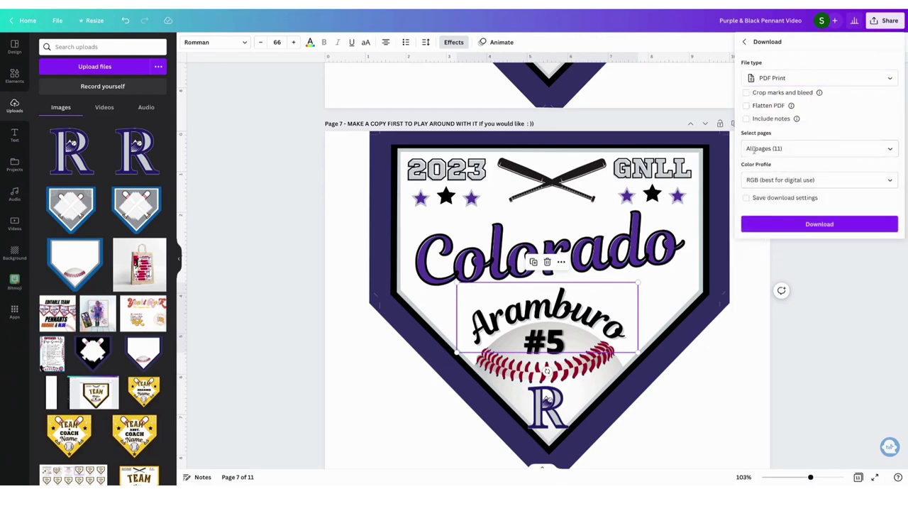
Clear all pages from the download selection, leaving the guide, team logos and instruction pages unselected
click(754, 149)
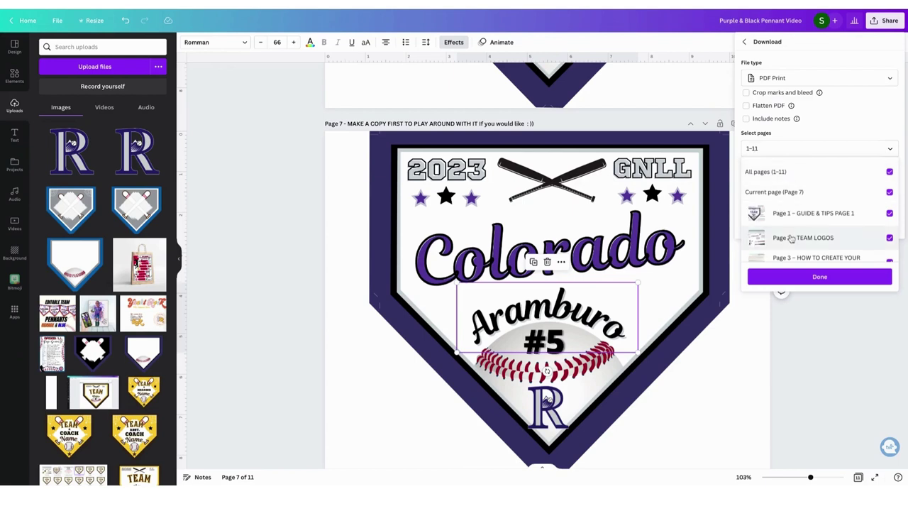
scroll(792, 239, down, 2)
scroll(777, 193, up, 2)
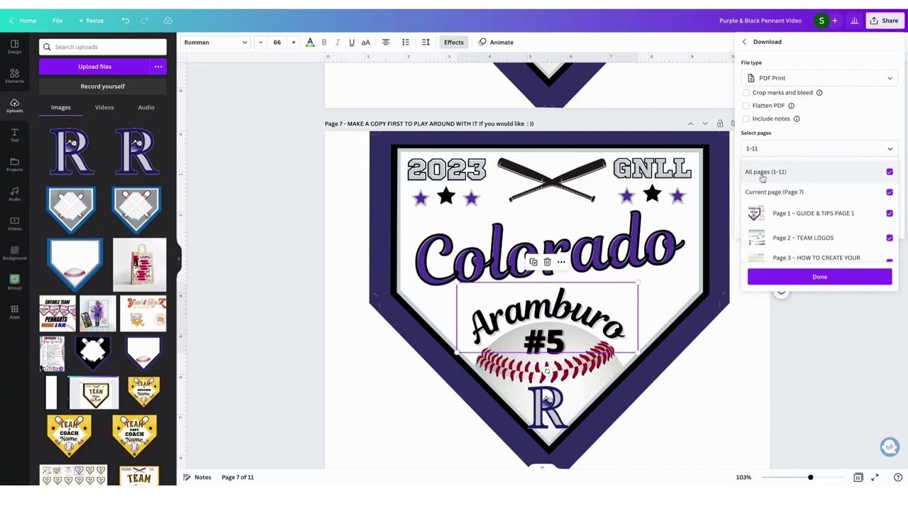
click(763, 176)
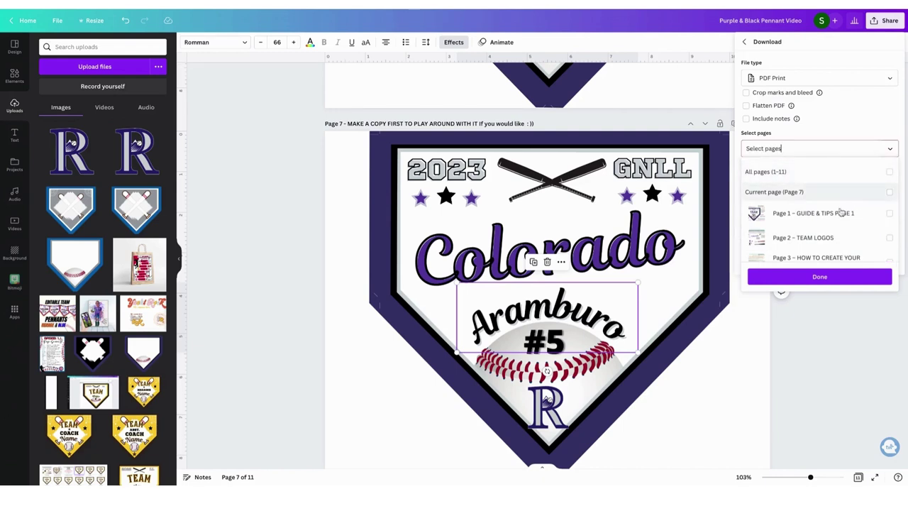
click(890, 214)
click(811, 239)
scroll(813, 234, down, 1)
click(890, 188)
click(890, 212)
scroll(831, 223, down, 3)
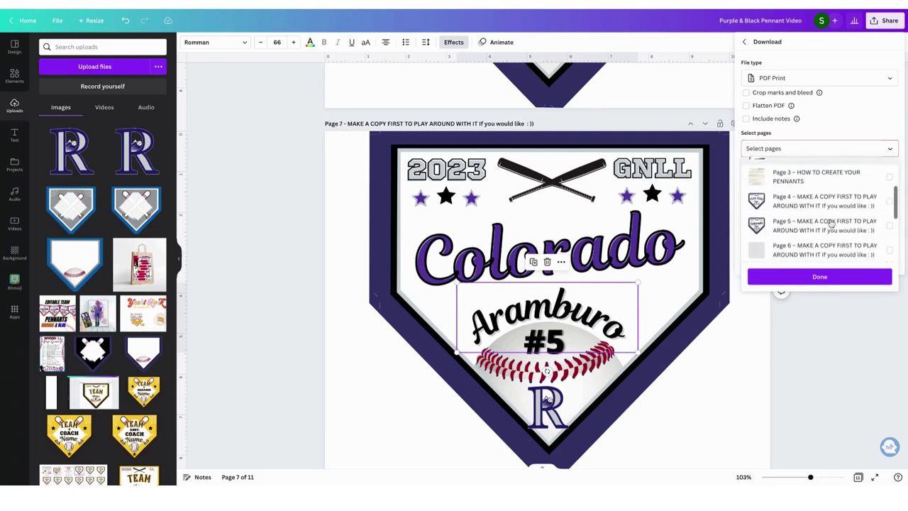
scroll(809, 207, up, 1)
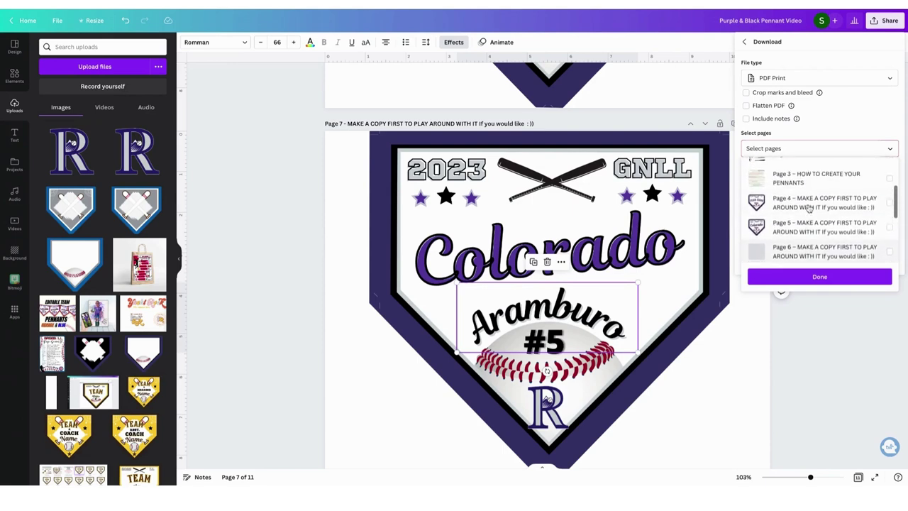
Select pennant pages 4 to 8 for the PDF download
click(807, 204)
click(812, 226)
click(830, 248)
scroll(831, 251, down, 1)
click(830, 238)
click(846, 261)
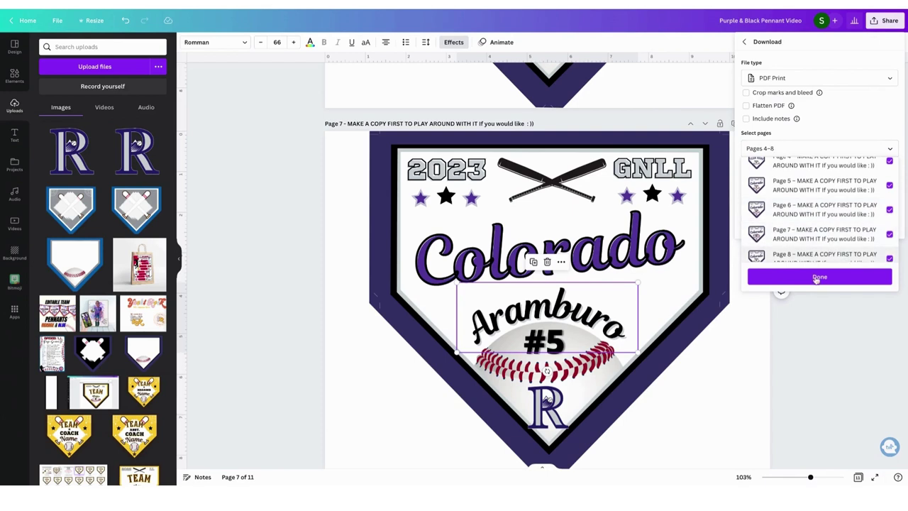
Confirm the page selection, download the pages as a print PDF and dismiss the sharing pop-up
click(819, 277)
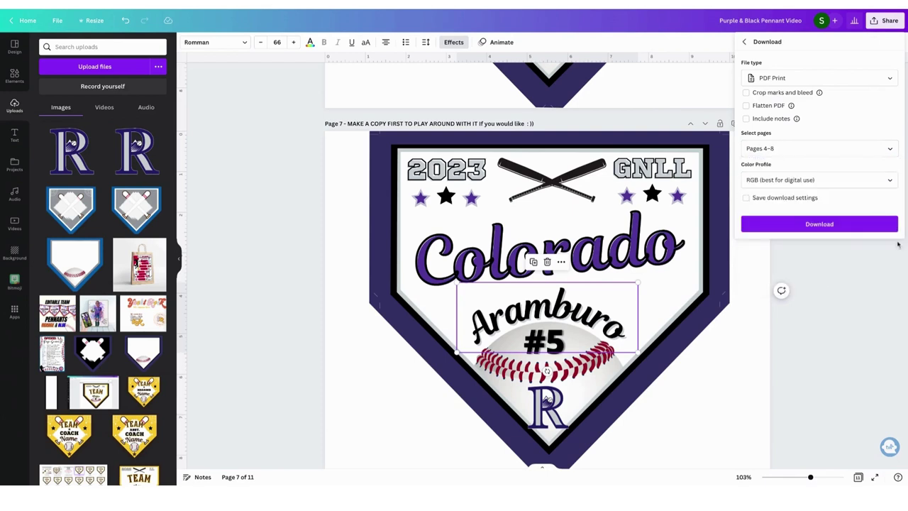
click(820, 224)
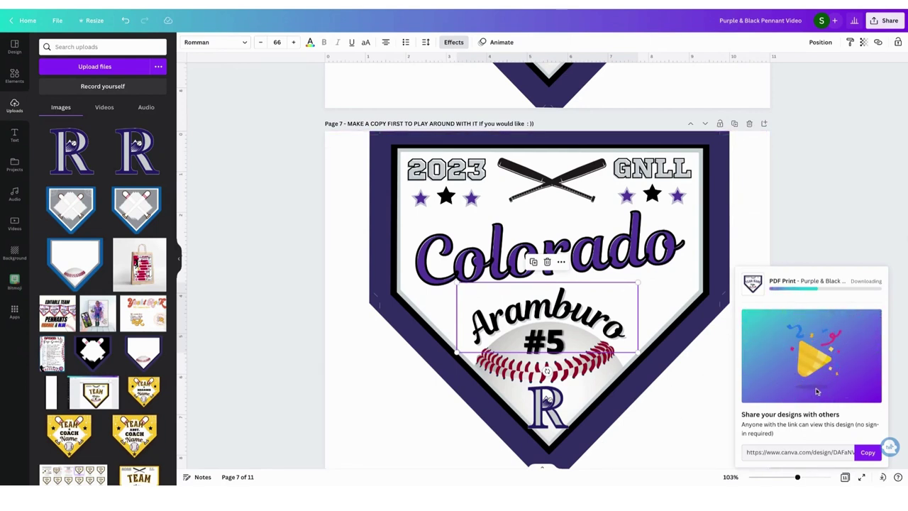
click(894, 329)
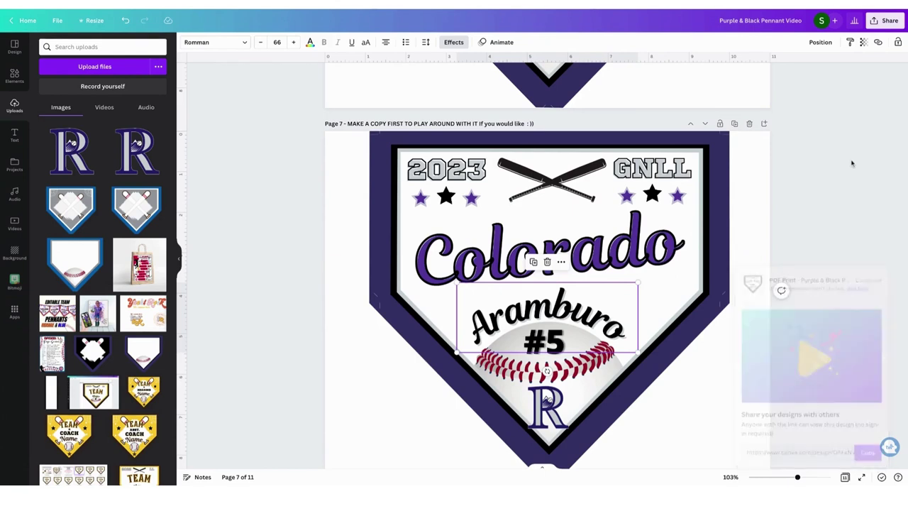